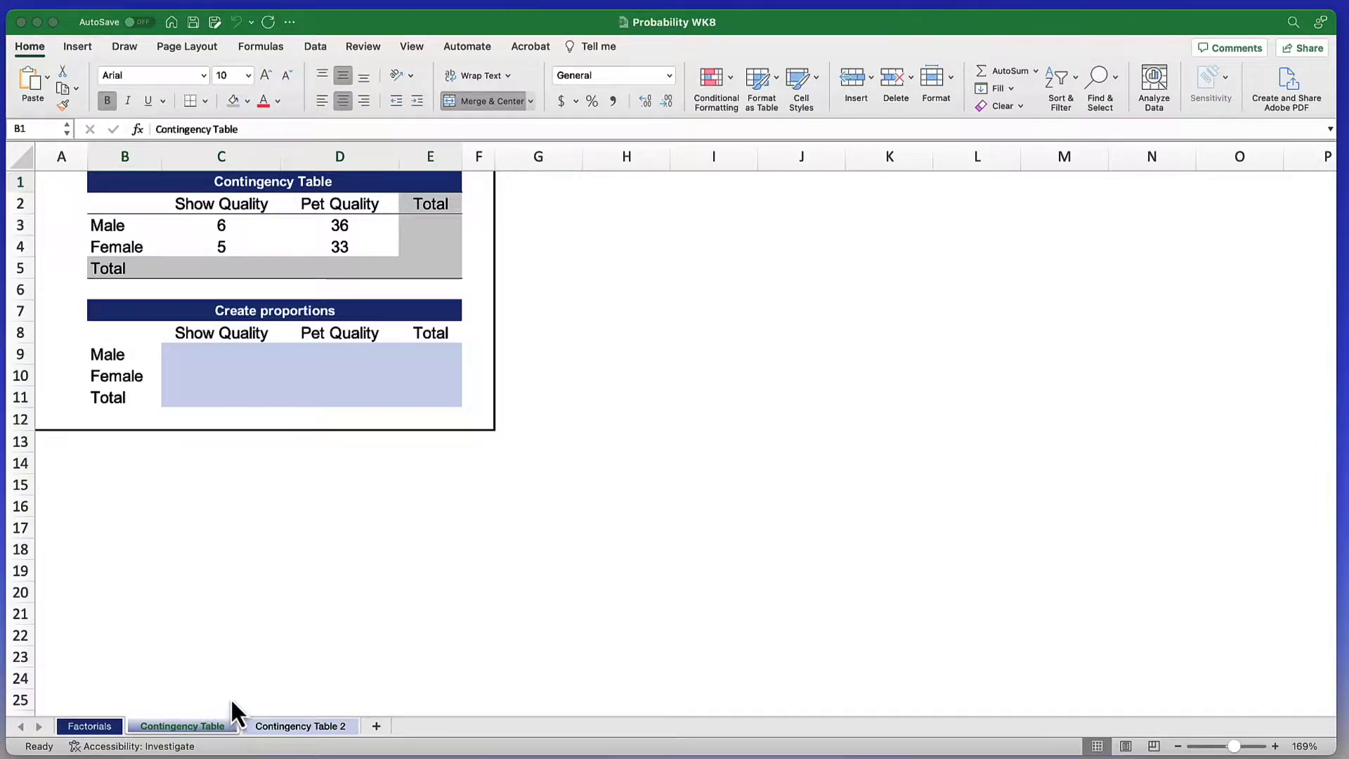
Check the completed Contingency Table 2 sheet, return to the Contingency Table sheet and enlarge its zoom to 307%
click(297, 734)
click(298, 728)
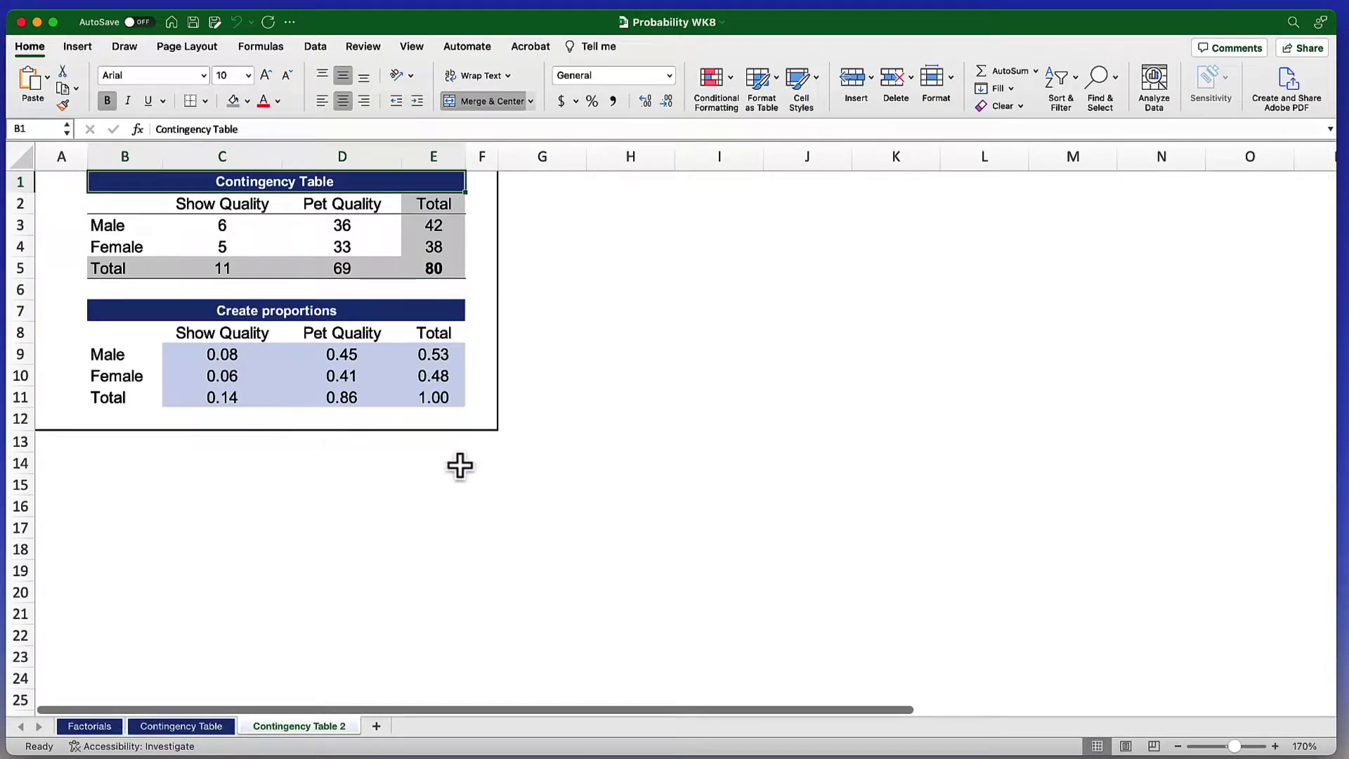
click(194, 731)
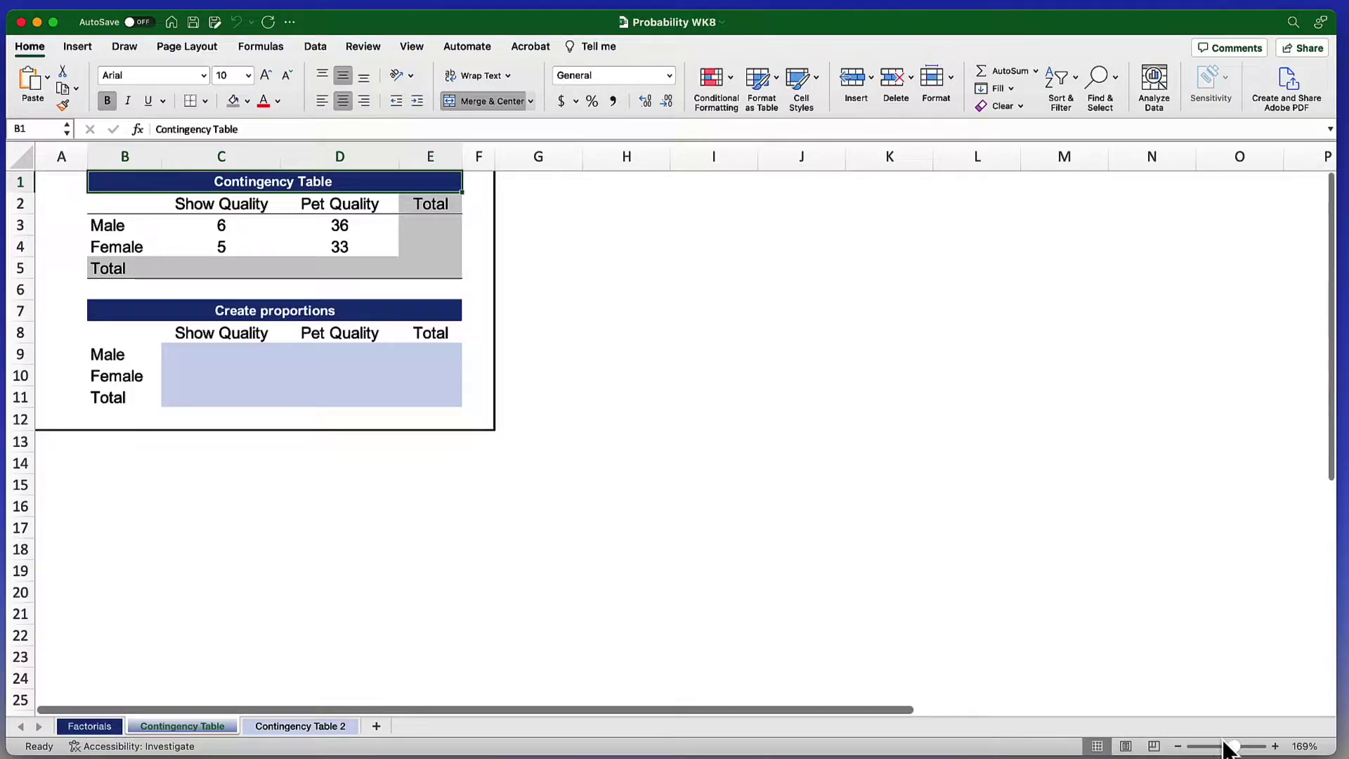
drag(1233, 747, 1249, 754)
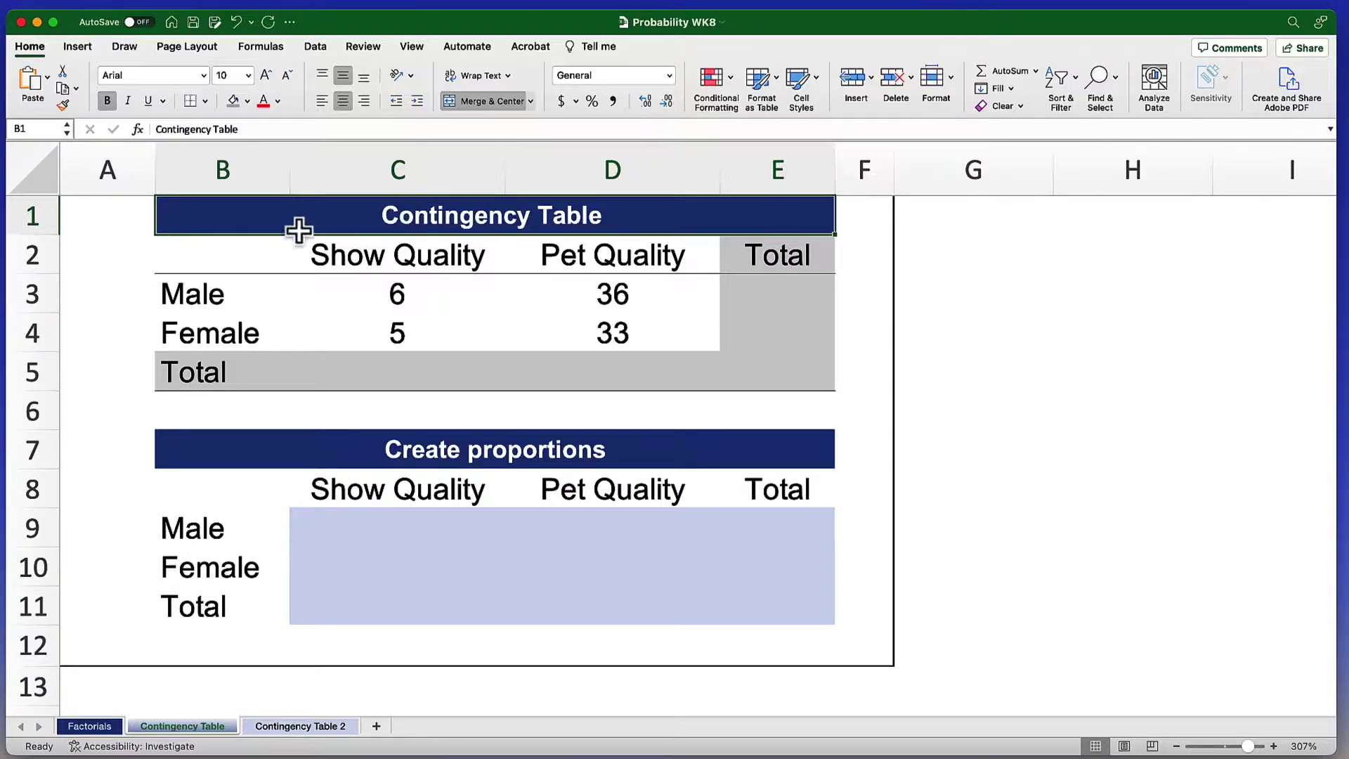
Examine the contingency table's layout: the Show Quality and Pet Quality columns, the Male and Female rows, and their four counts
drag(239, 215, 259, 383)
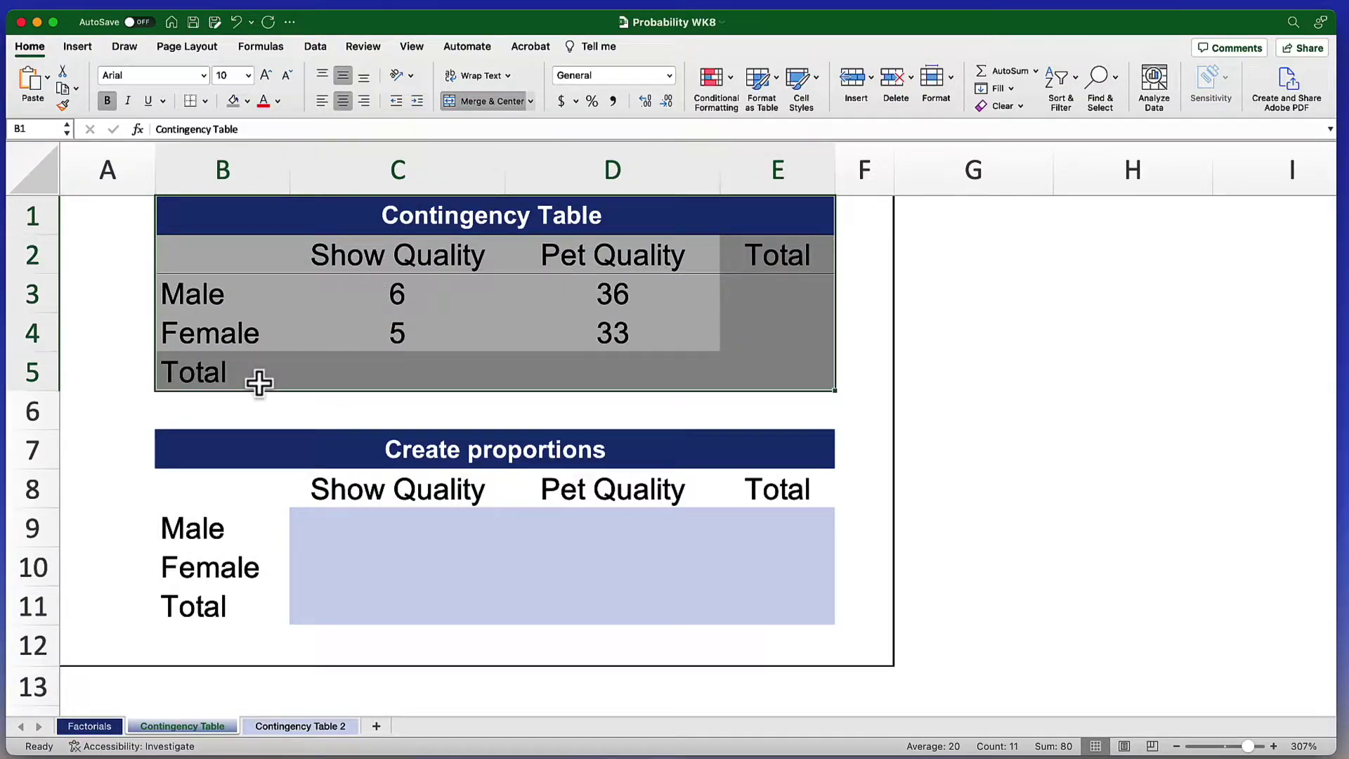
click(401, 213)
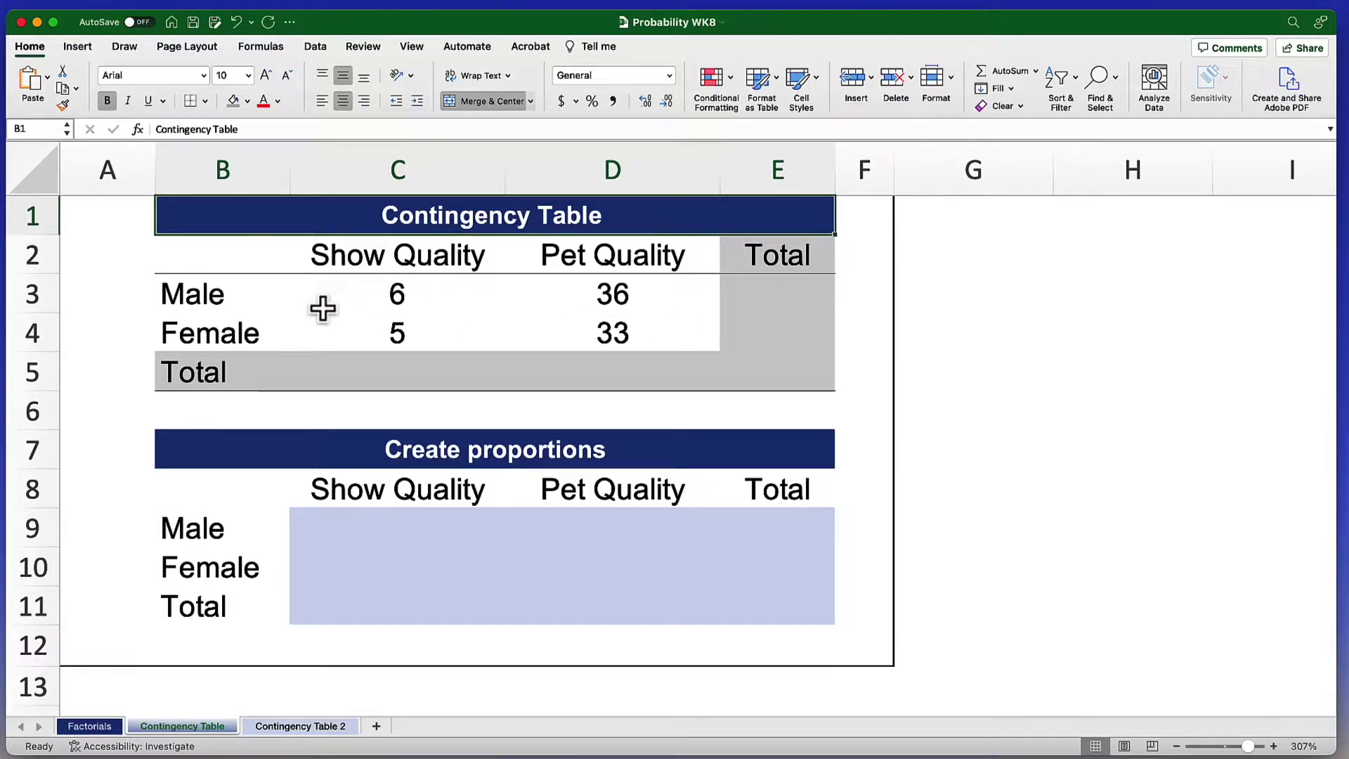
click(391, 259)
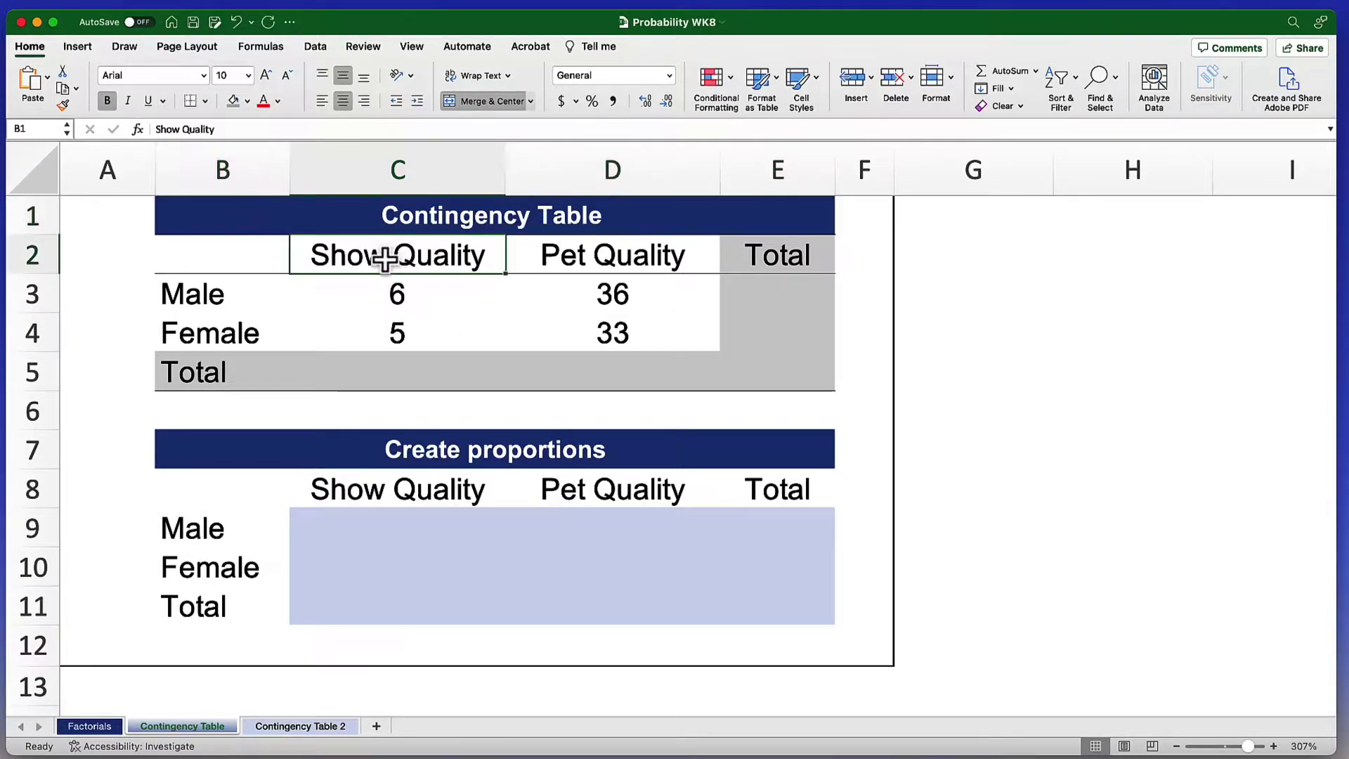
click(596, 257)
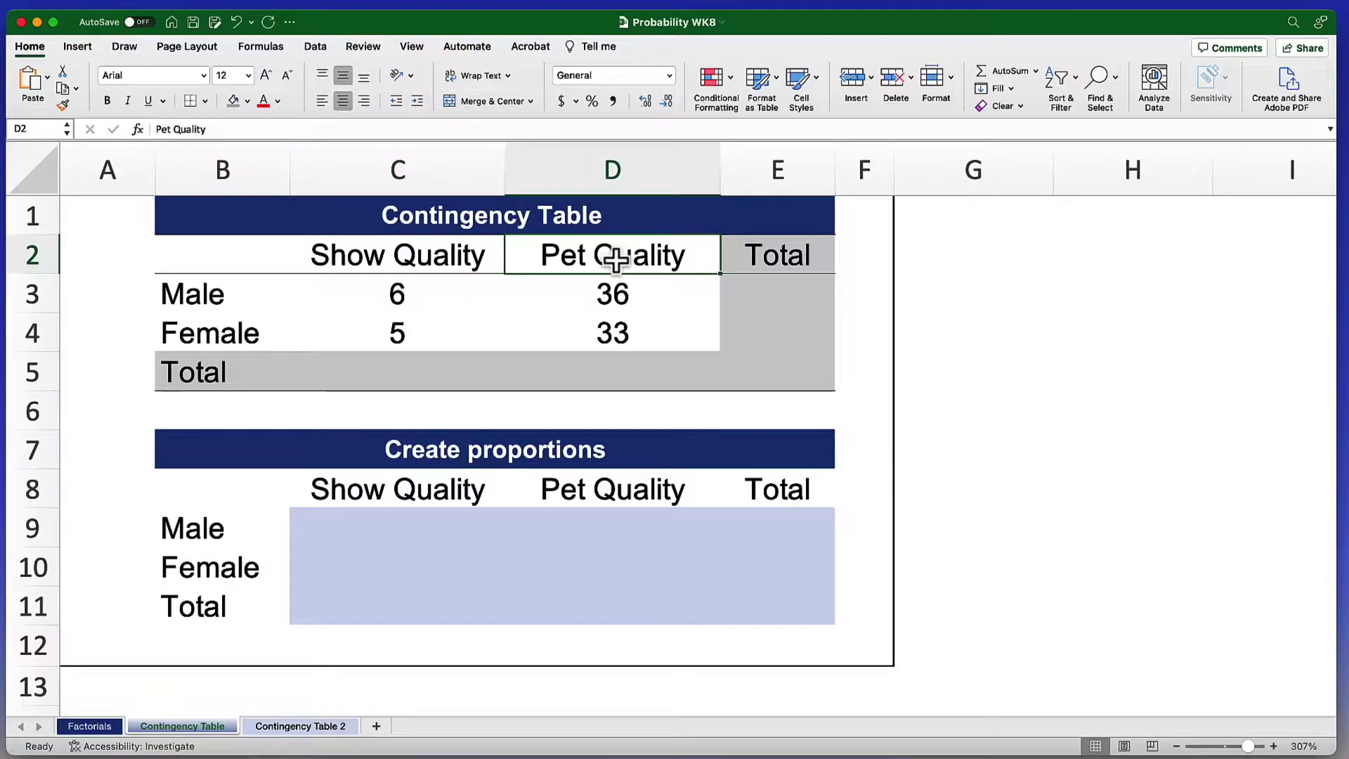
drag(197, 297, 203, 327)
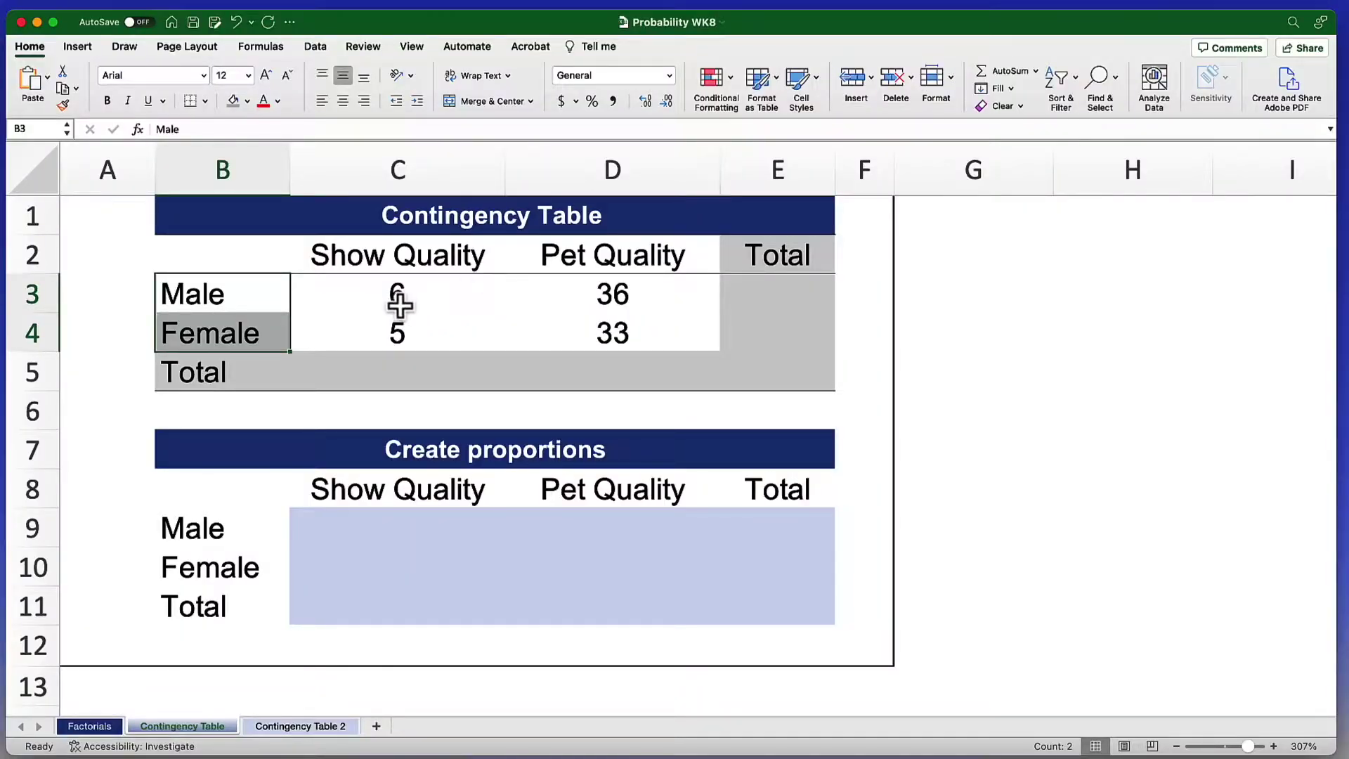
click(397, 294)
click(392, 329)
click(593, 295)
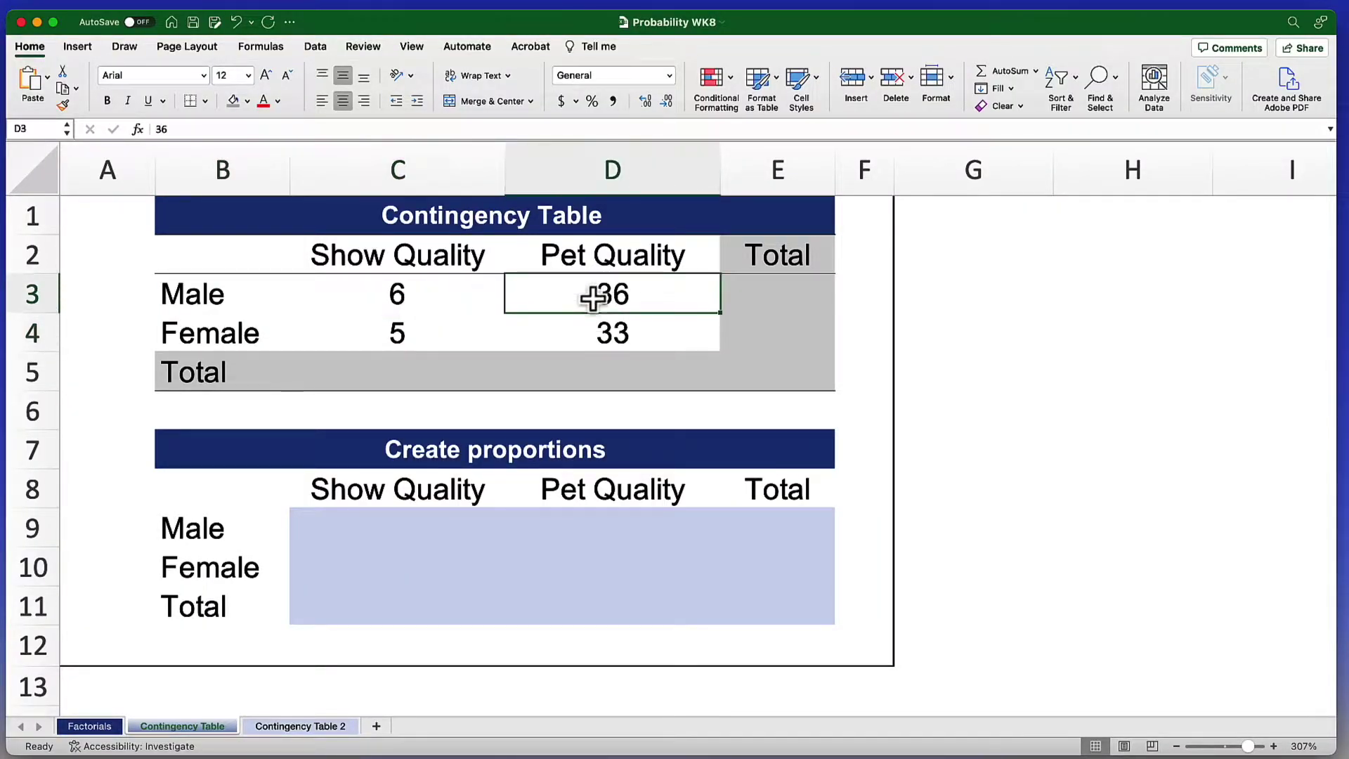
click(593, 333)
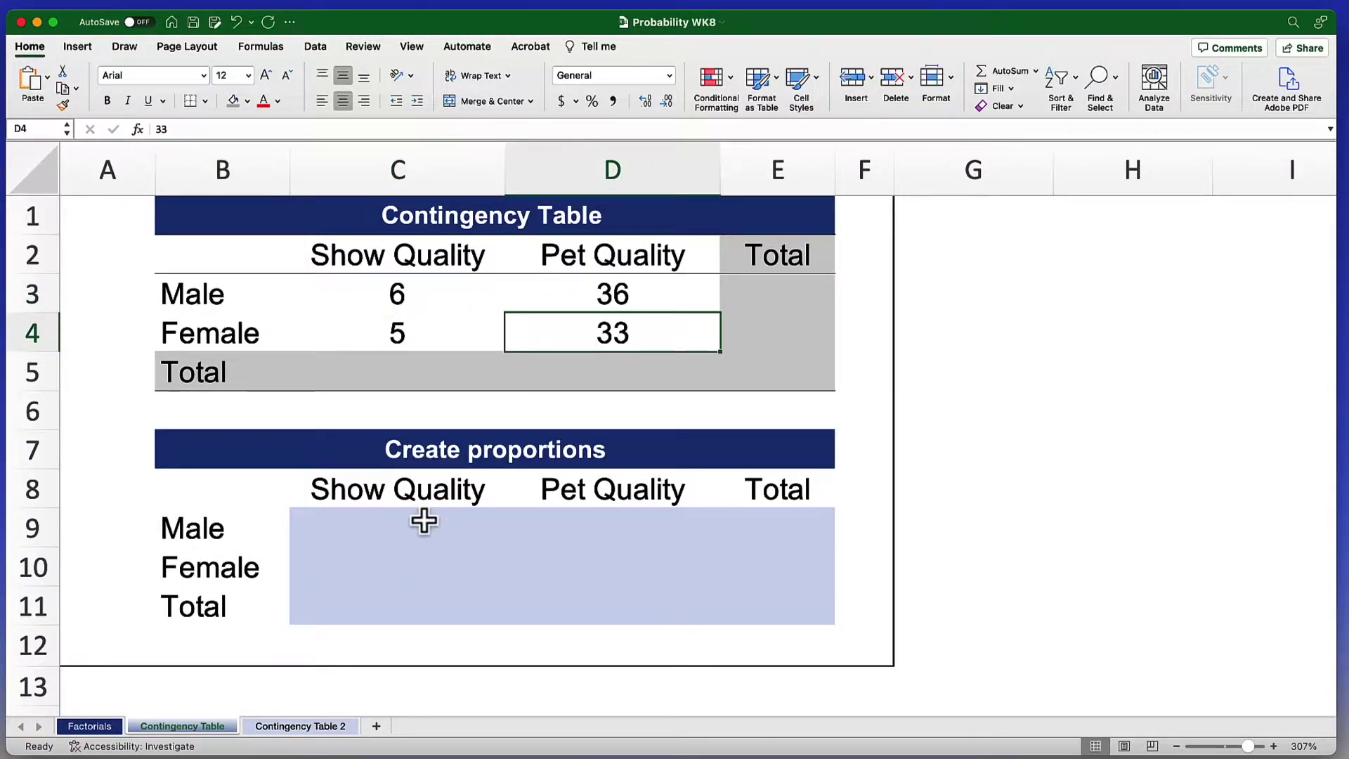
Examine the blank cells of the proportions table and the empty Total row and column of the contingency table
click(390, 526)
click(625, 590)
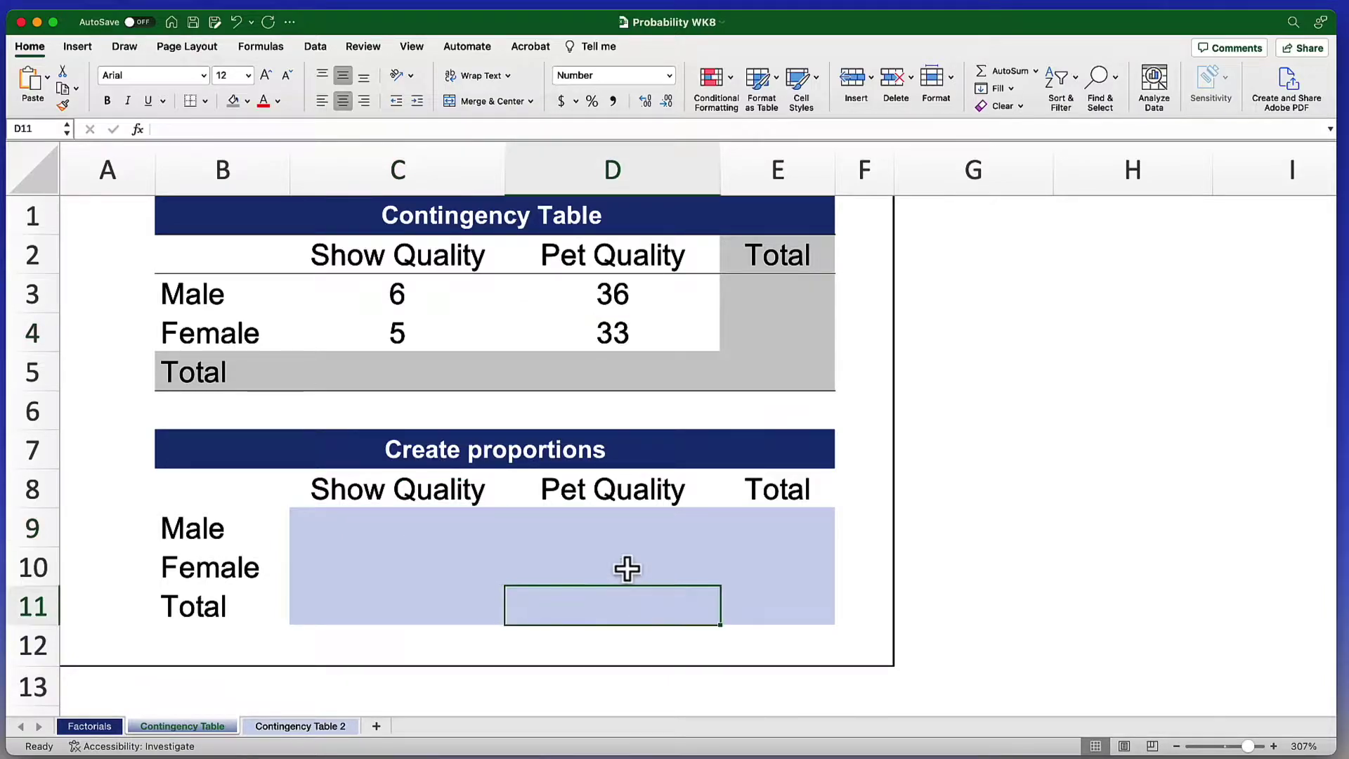
click(611, 541)
click(477, 596)
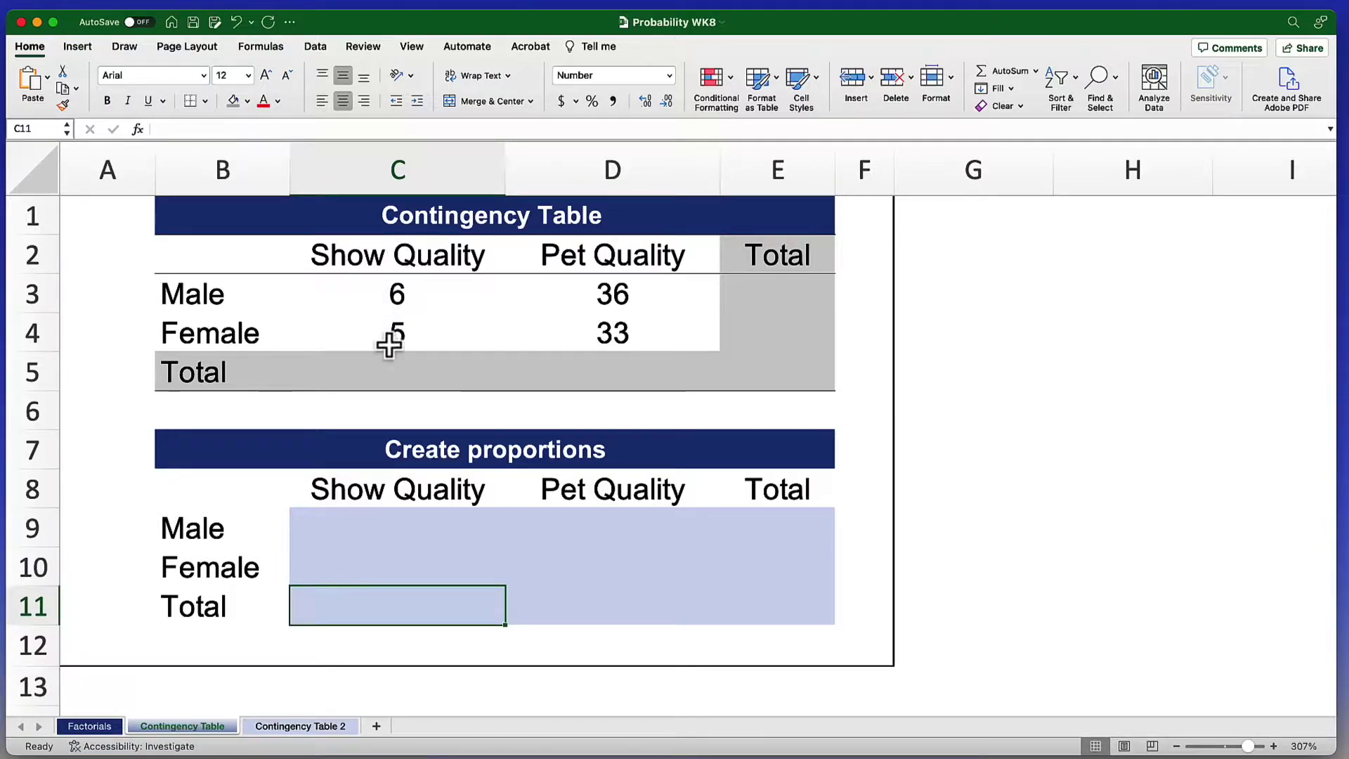
click(383, 373)
click(566, 377)
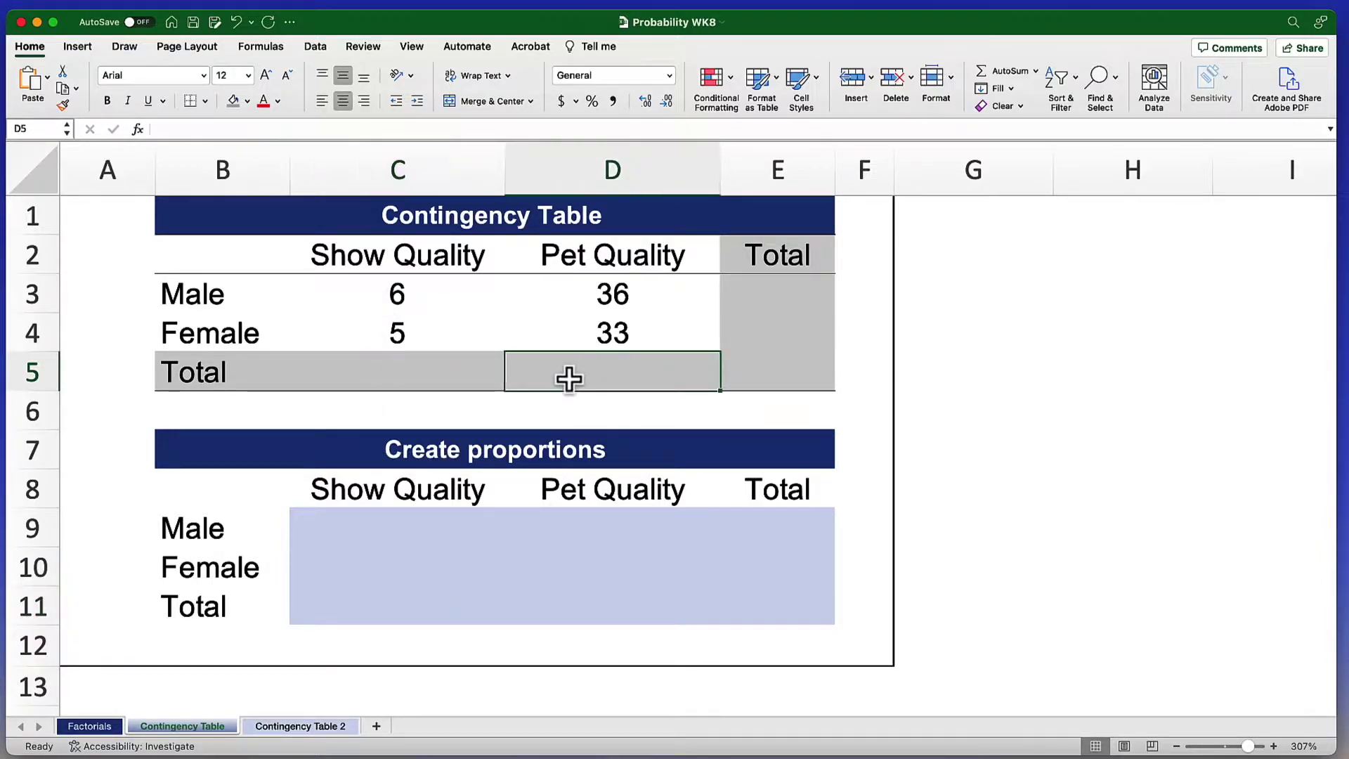
click(762, 290)
click(769, 334)
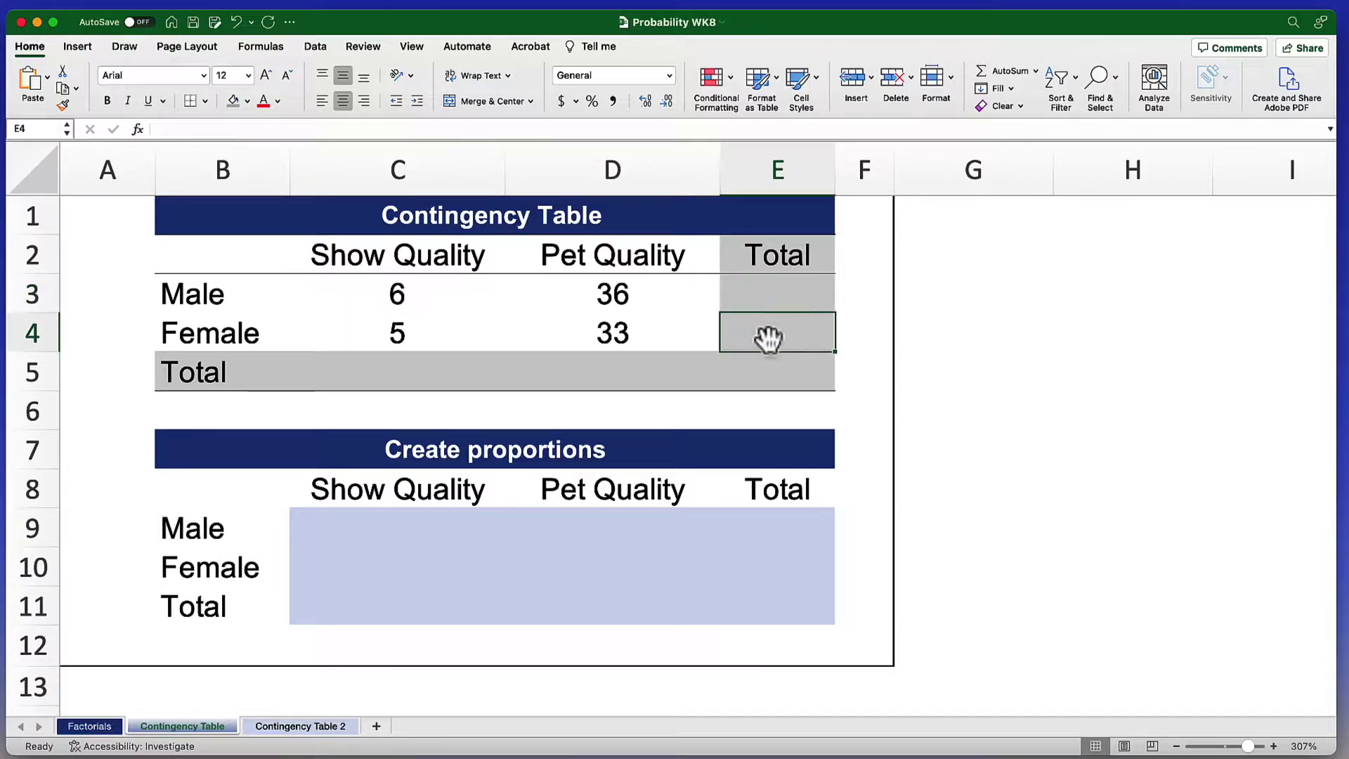
click(777, 383)
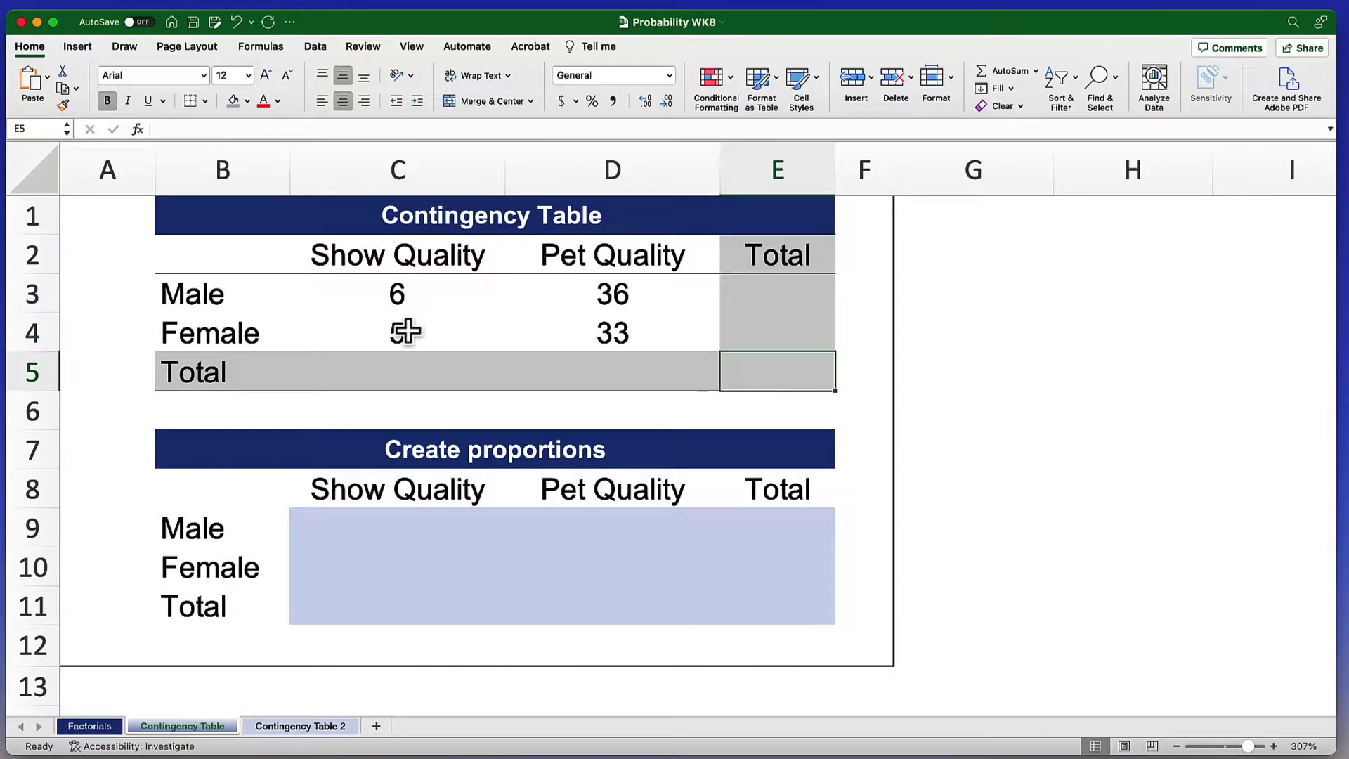
Total the Show Quality counts in C5 with a SUM of C3:C4 and fill the formula across to D5
click(385, 373)
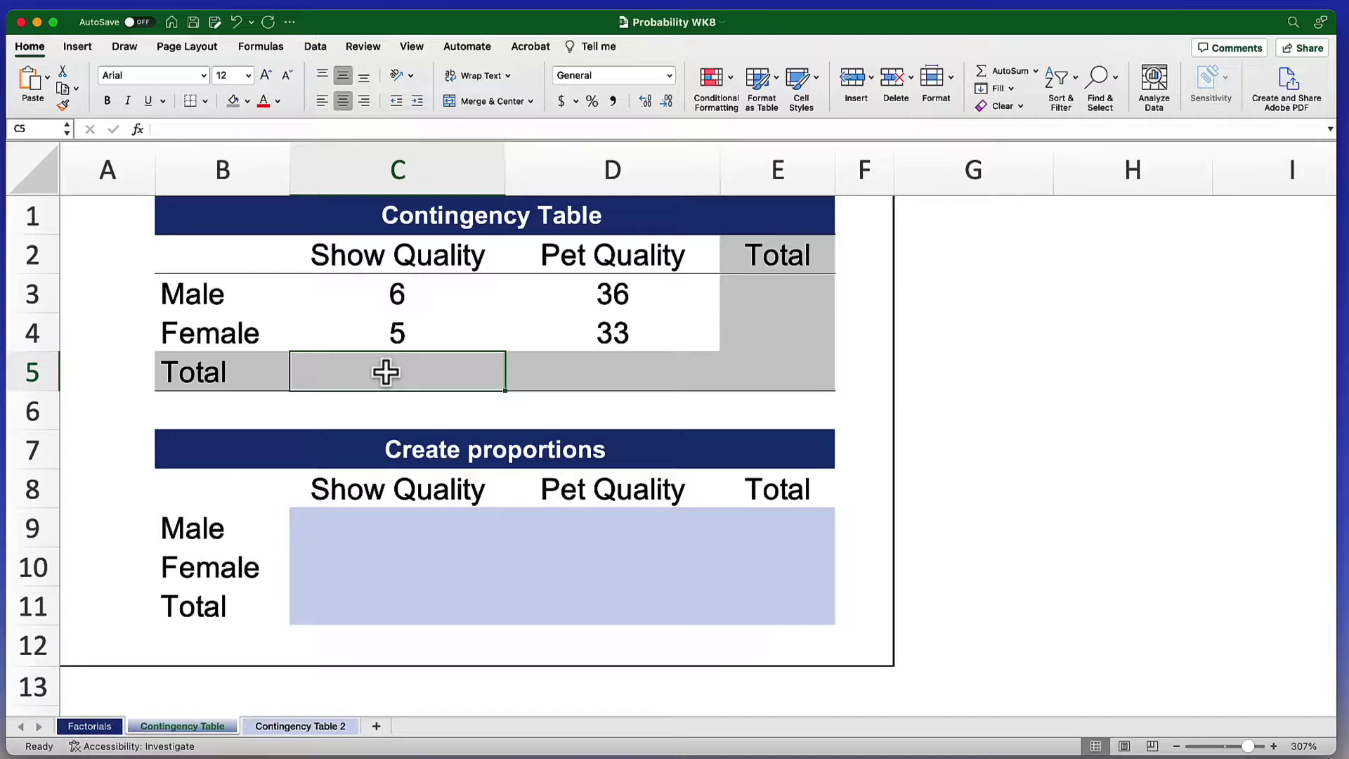
text(=sum()
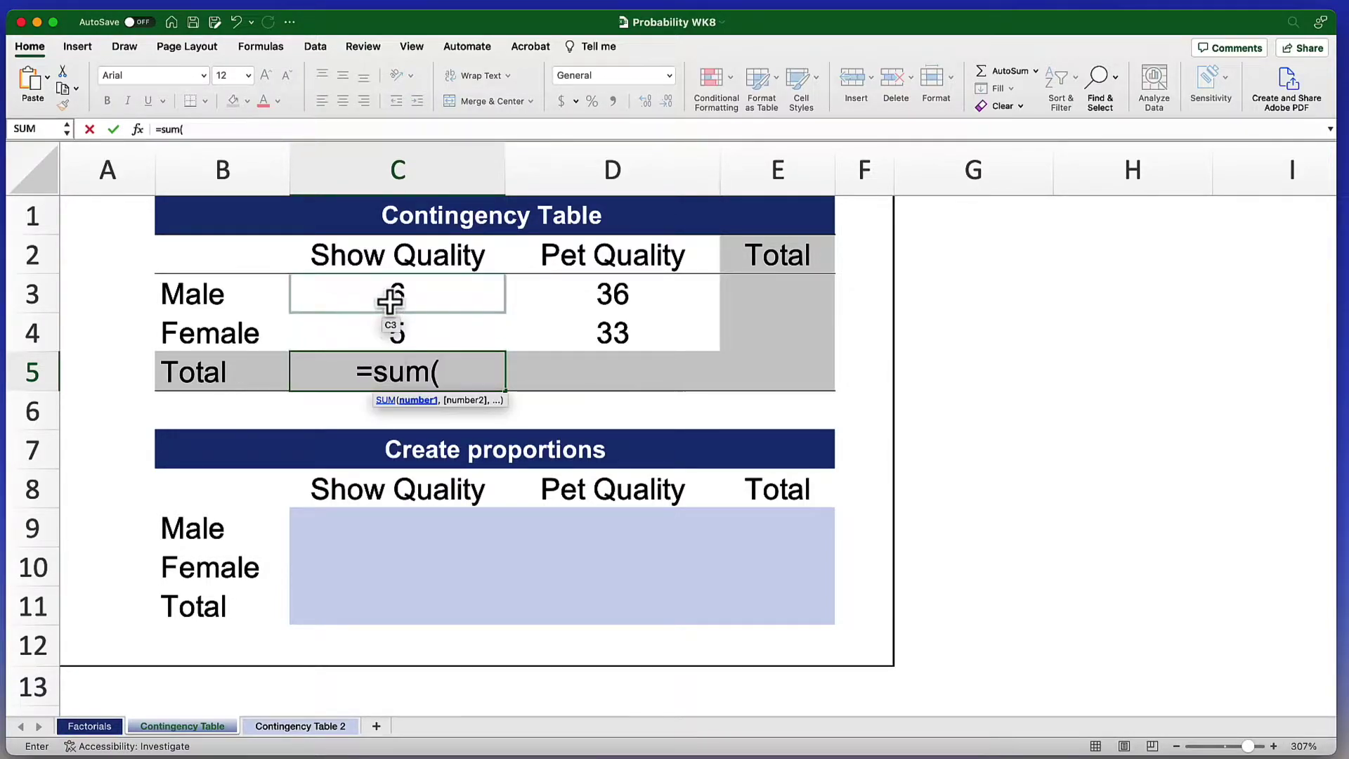
drag(389, 302, 389, 327)
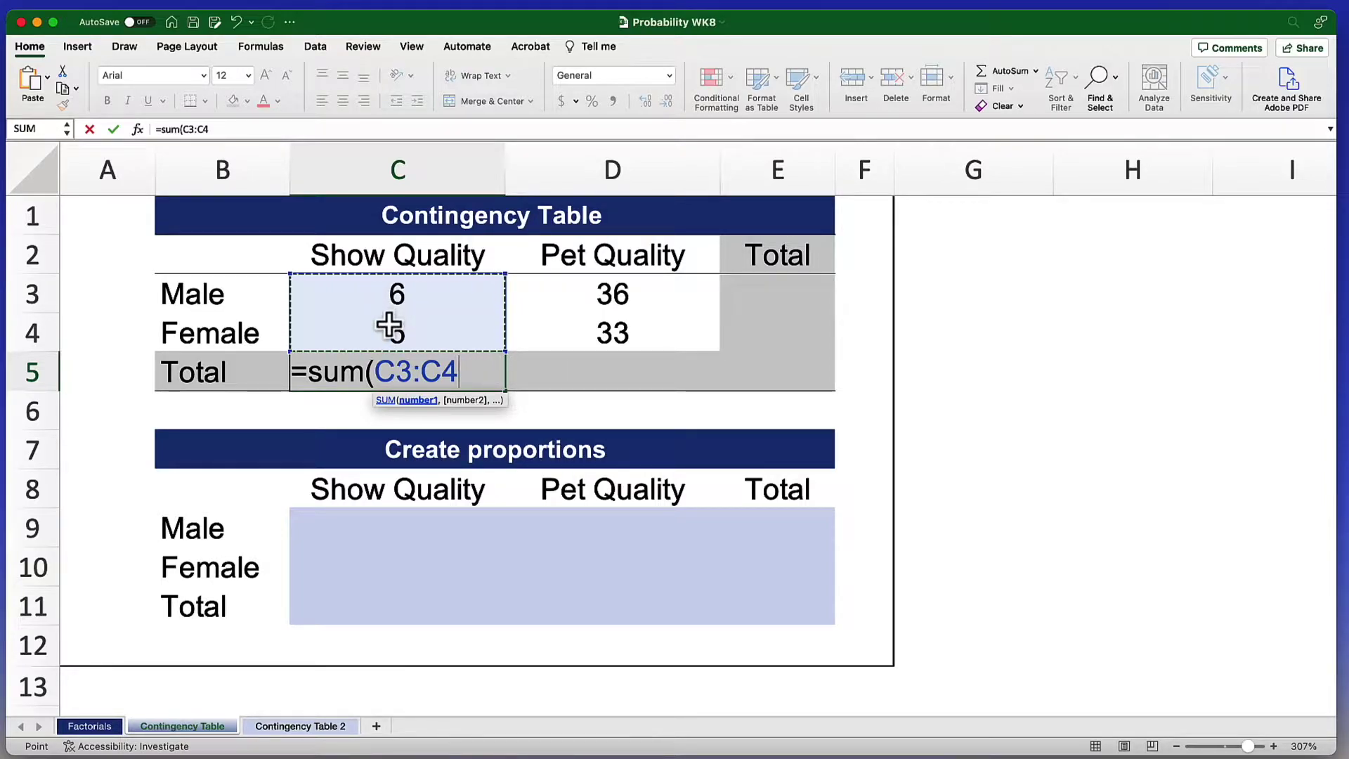
key(Return)
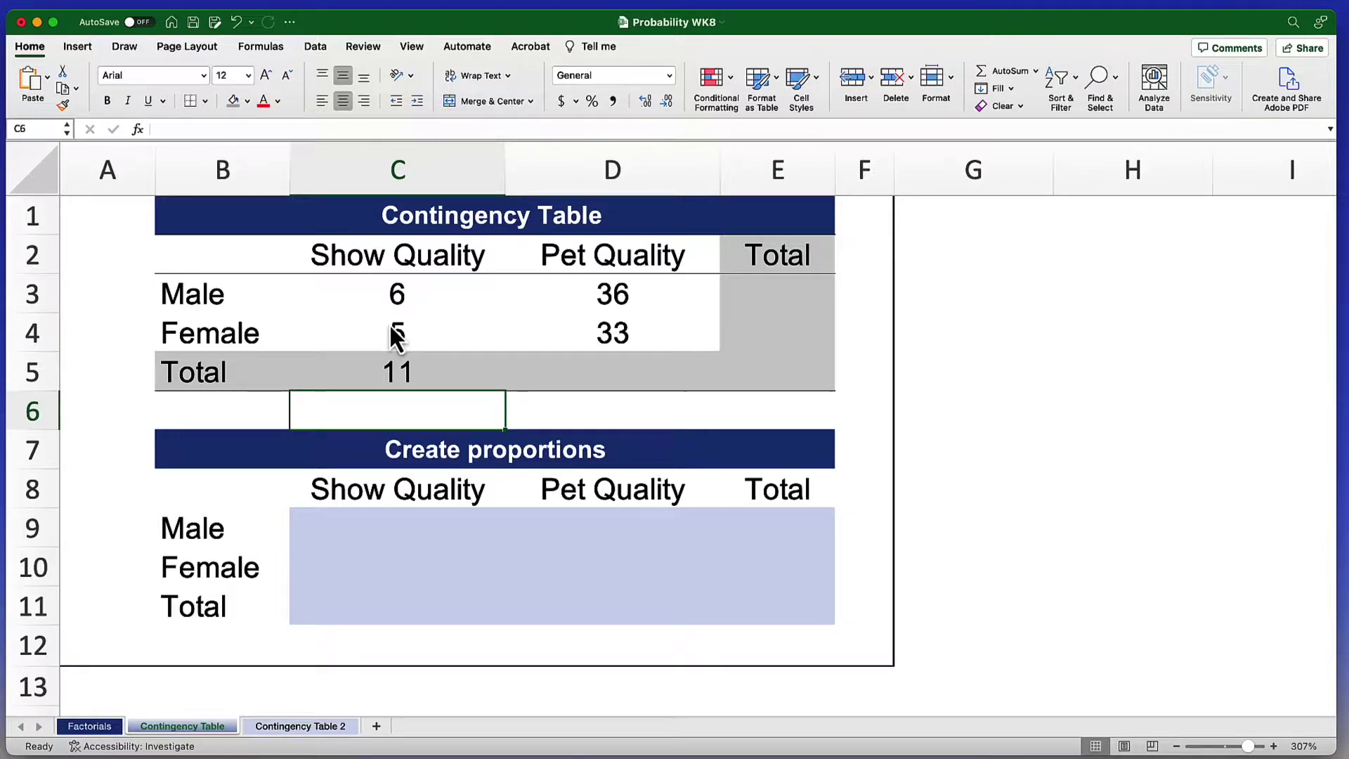
click(398, 381)
drag(506, 394, 639, 391)
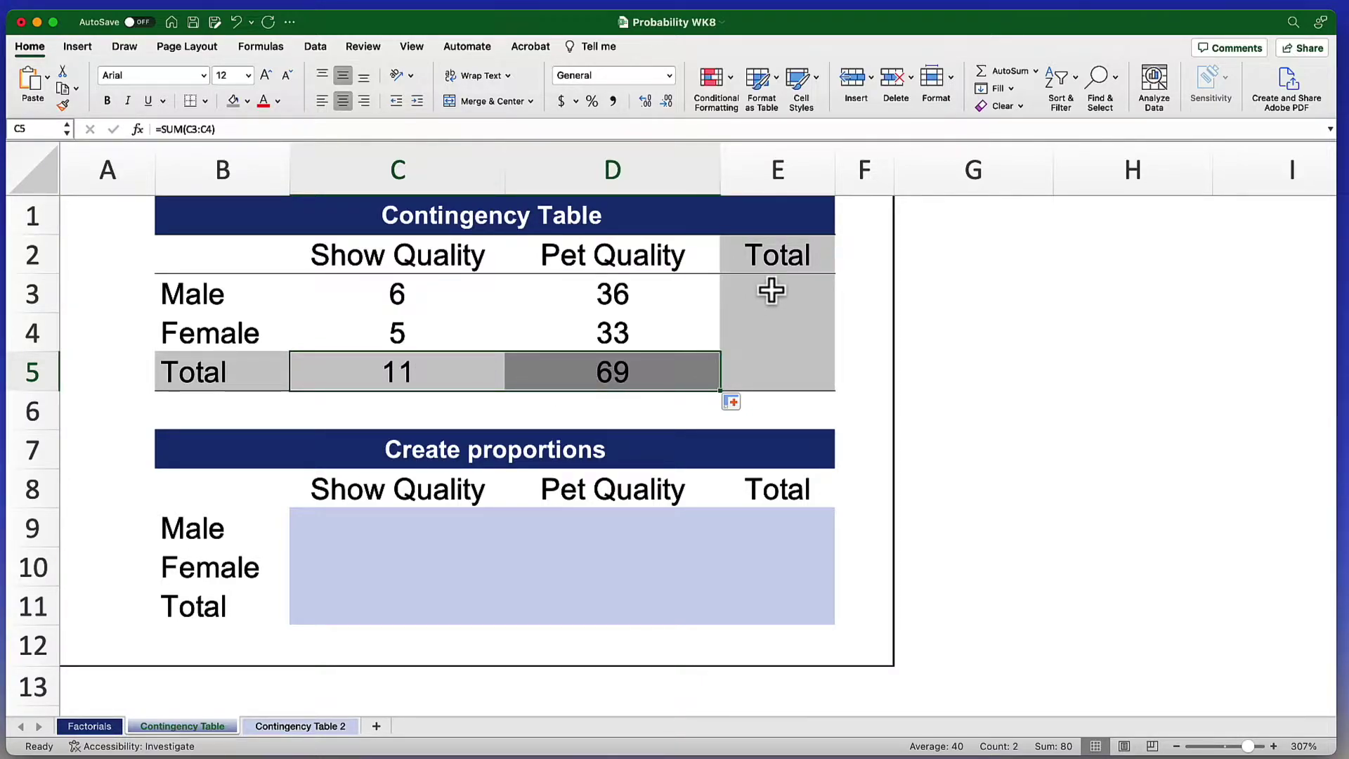
Total the Male row in E3 with a SUM of C3:D3 and fill the formula down to E4
click(771, 290)
text(=sum()
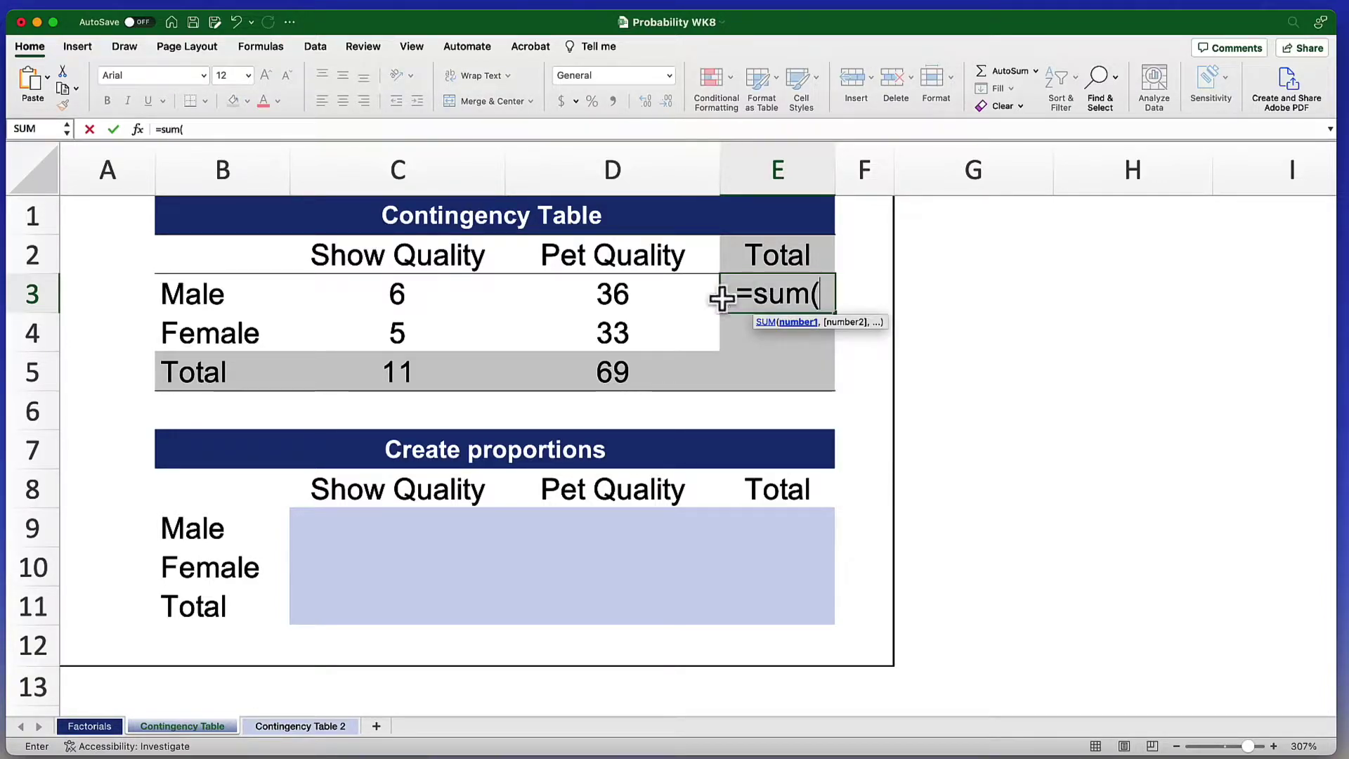
drag(434, 293, 586, 306)
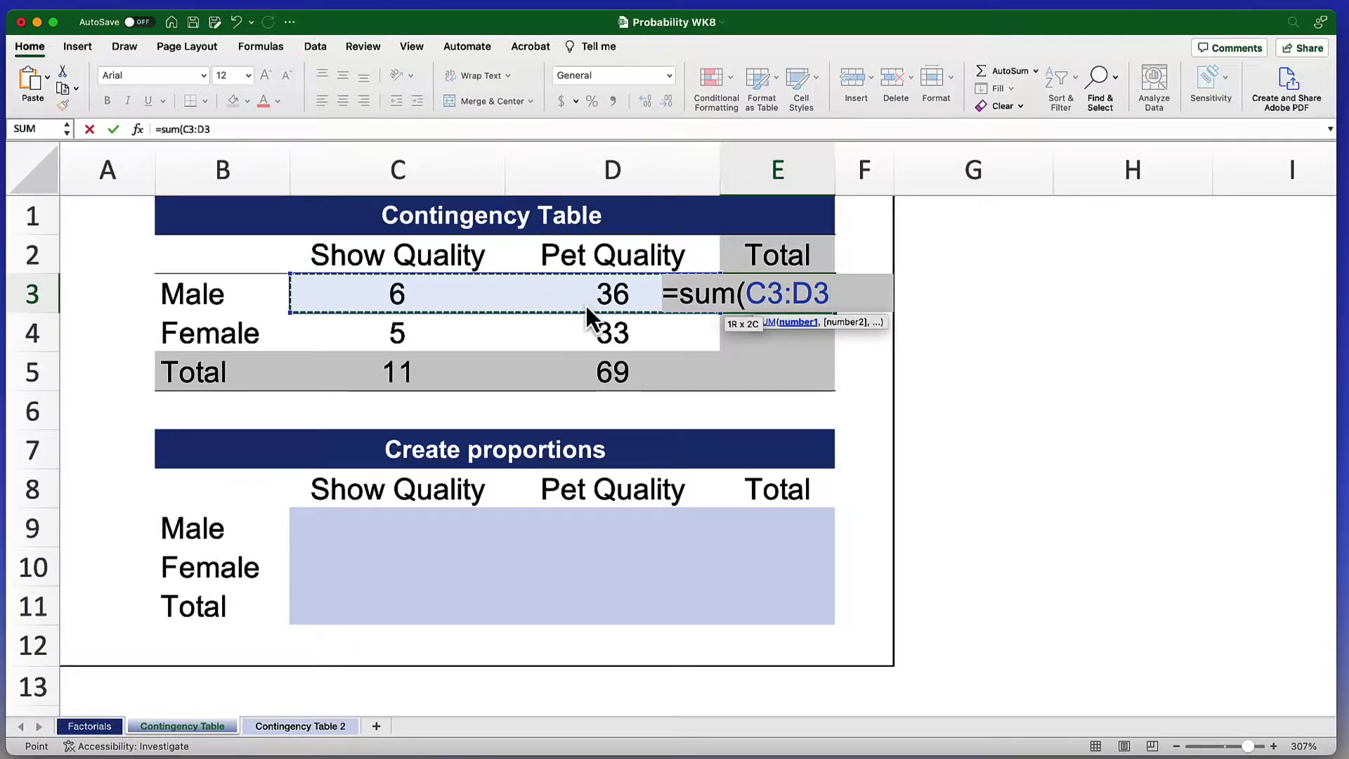
key(Return)
click(752, 288)
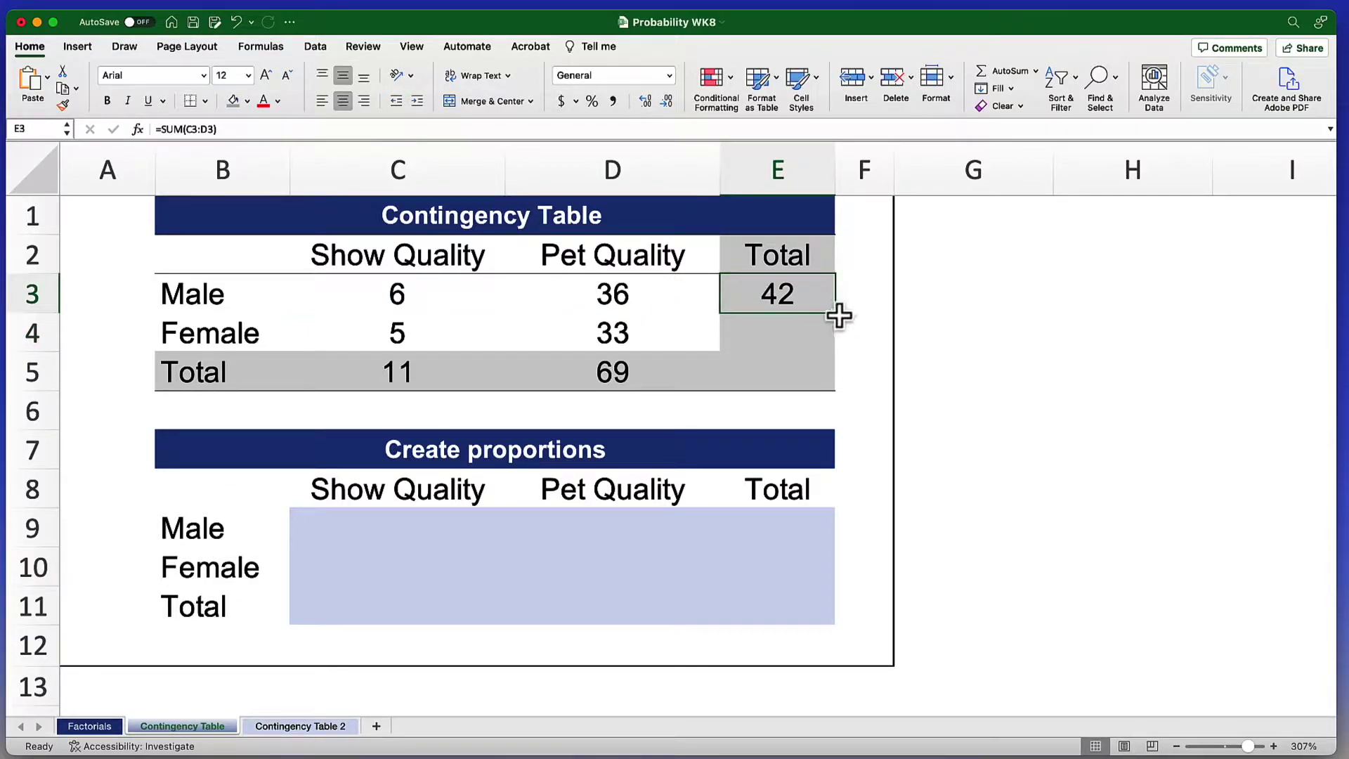
drag(834, 316, 833, 347)
Calculate the grand total in E5 with a SUM of the four counts in C3:D4
click(789, 373)
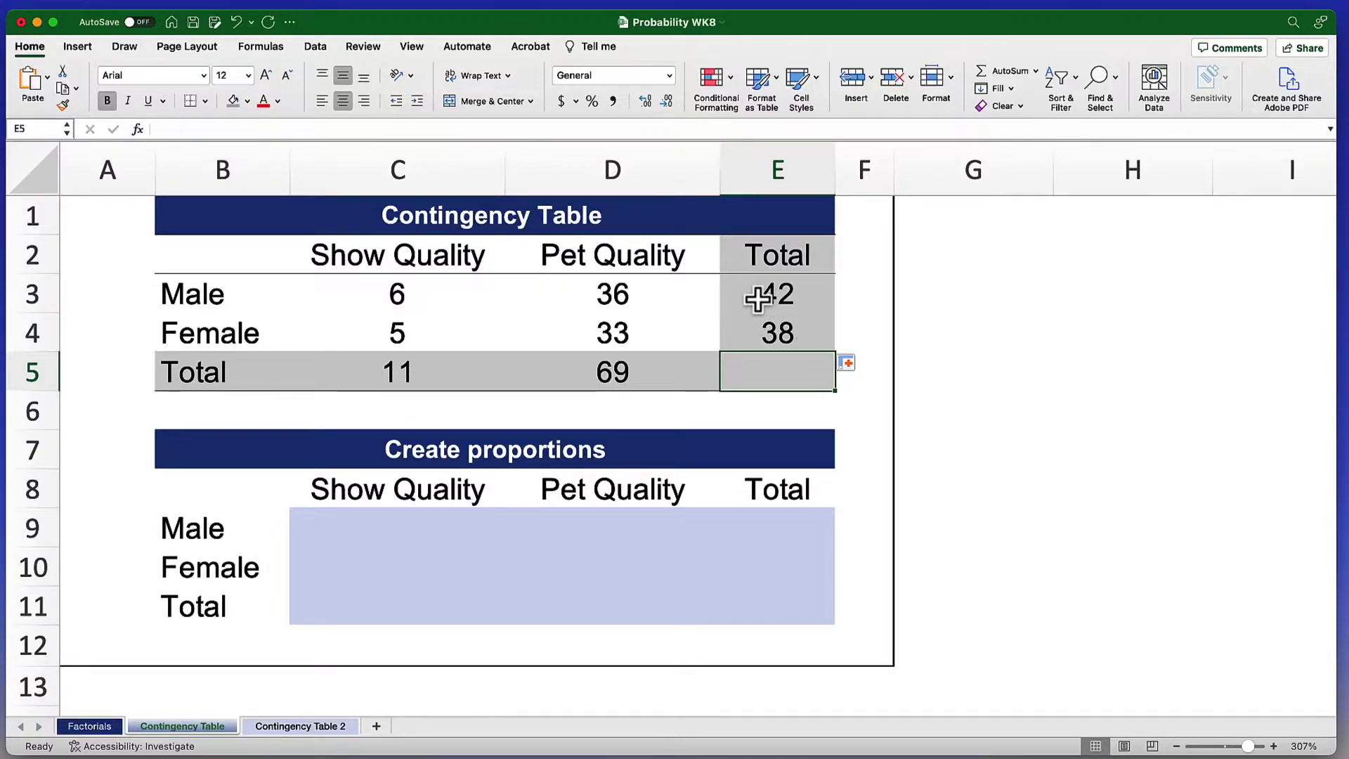
text(=sum()
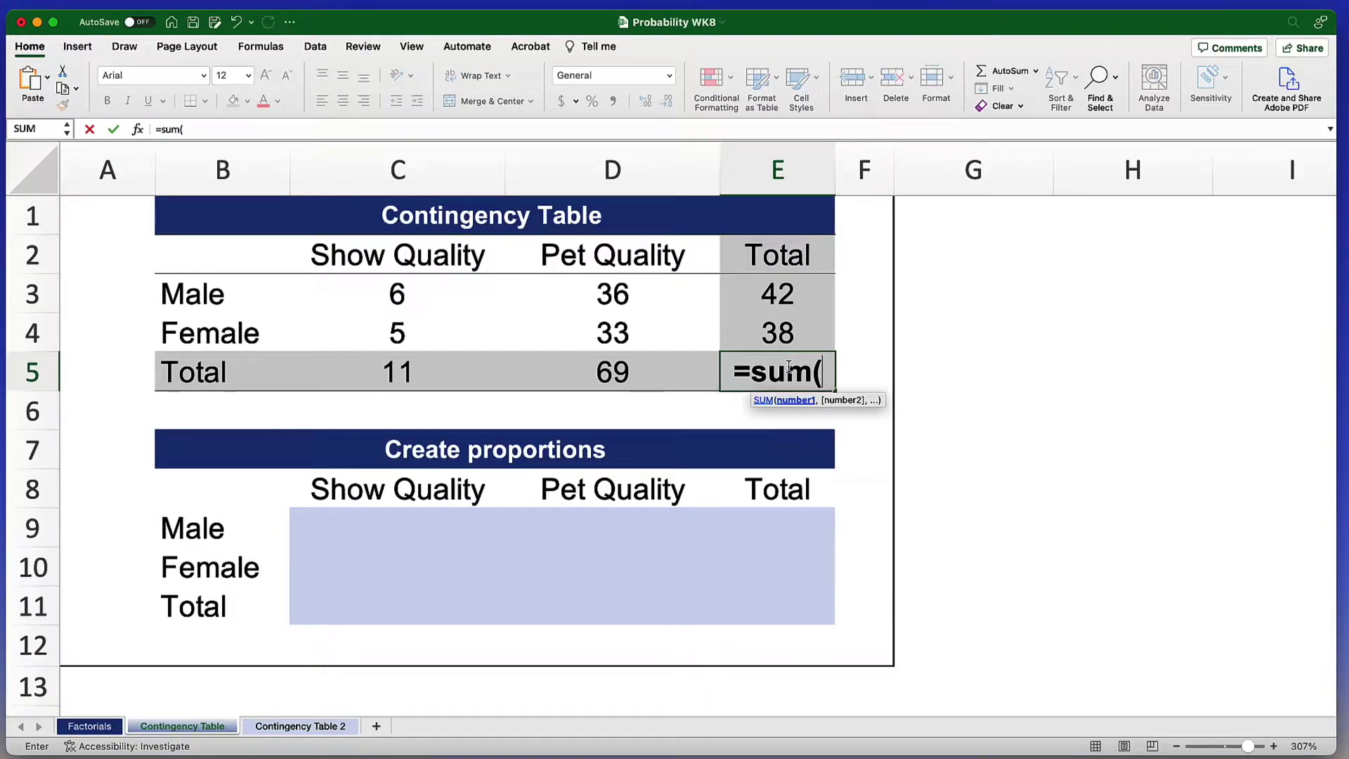
drag(415, 294, 635, 332)
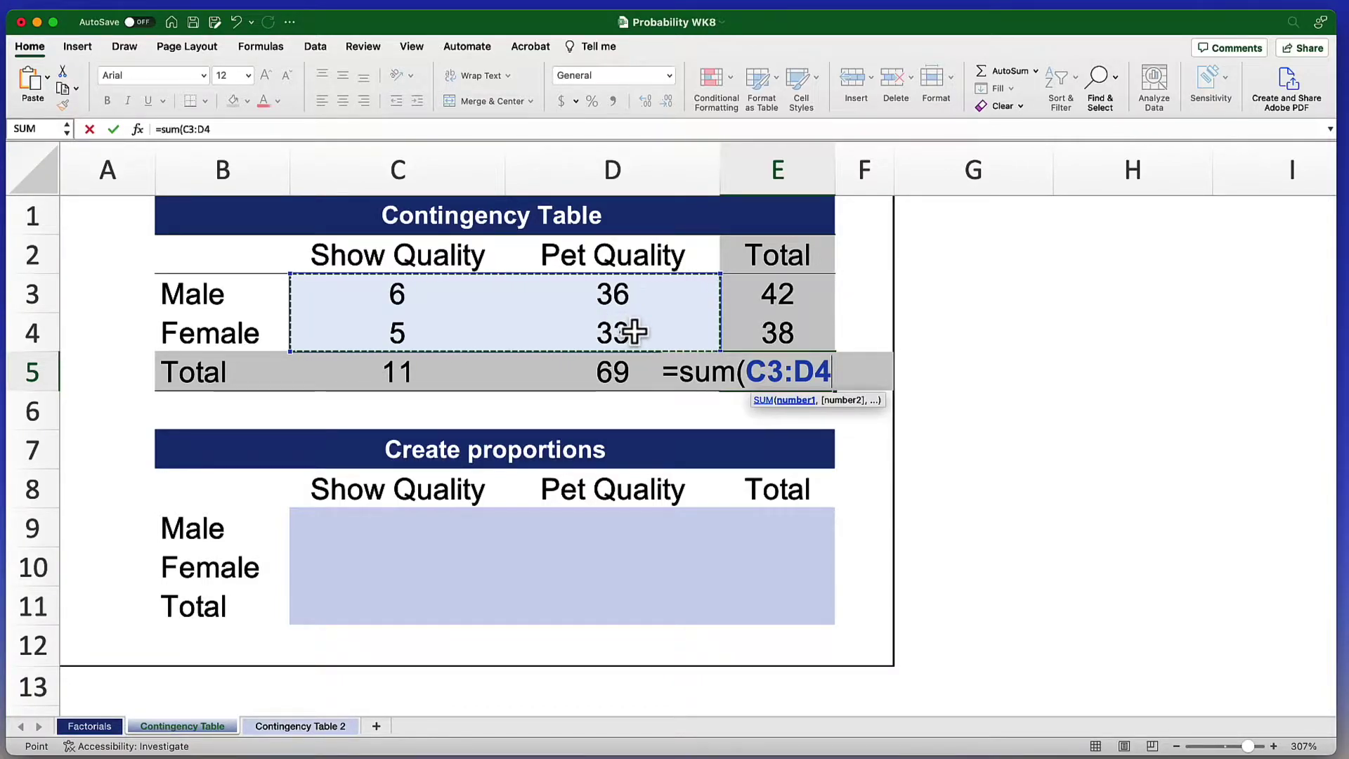
key(Return)
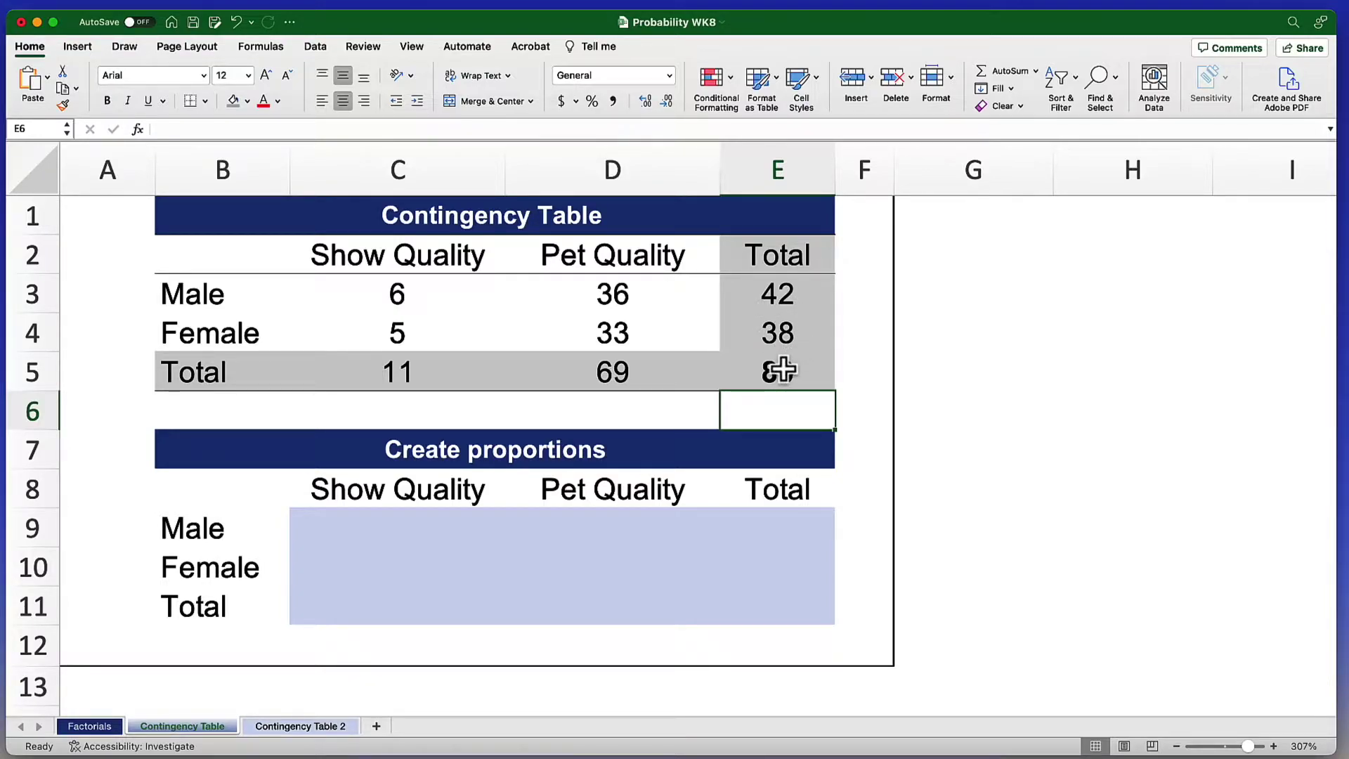
Review the marginal totals in the contingency table's Total column and Total row
drag(780, 260, 785, 368)
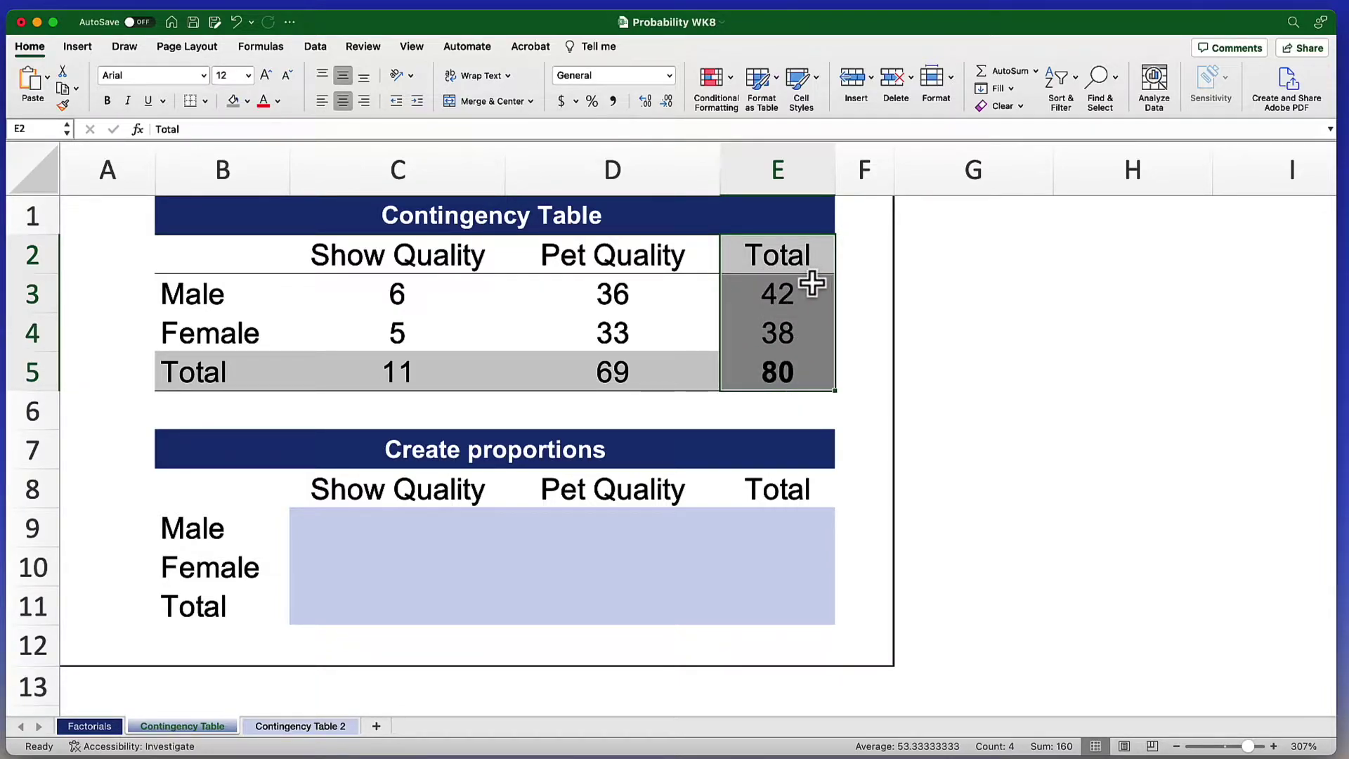
drag(431, 382, 646, 383)
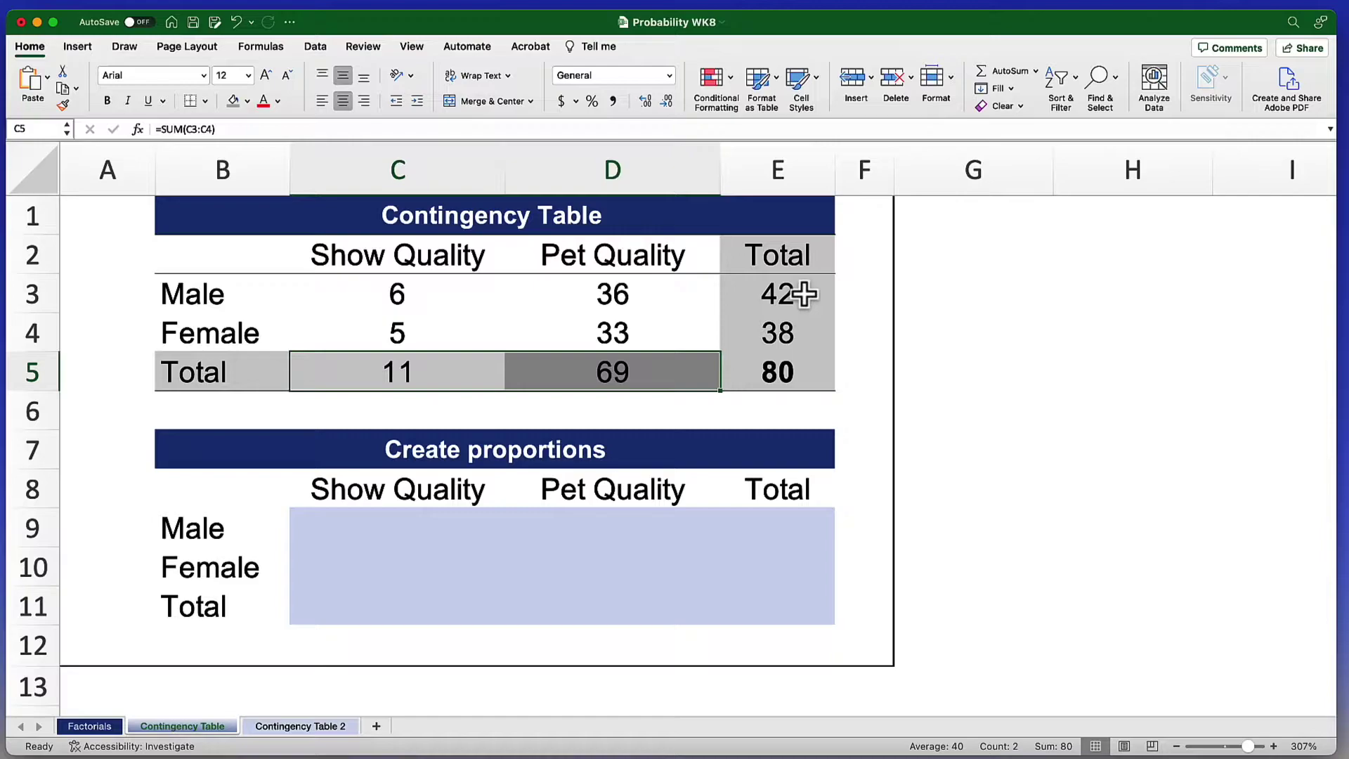
drag(794, 294, 724, 390)
click(723, 388)
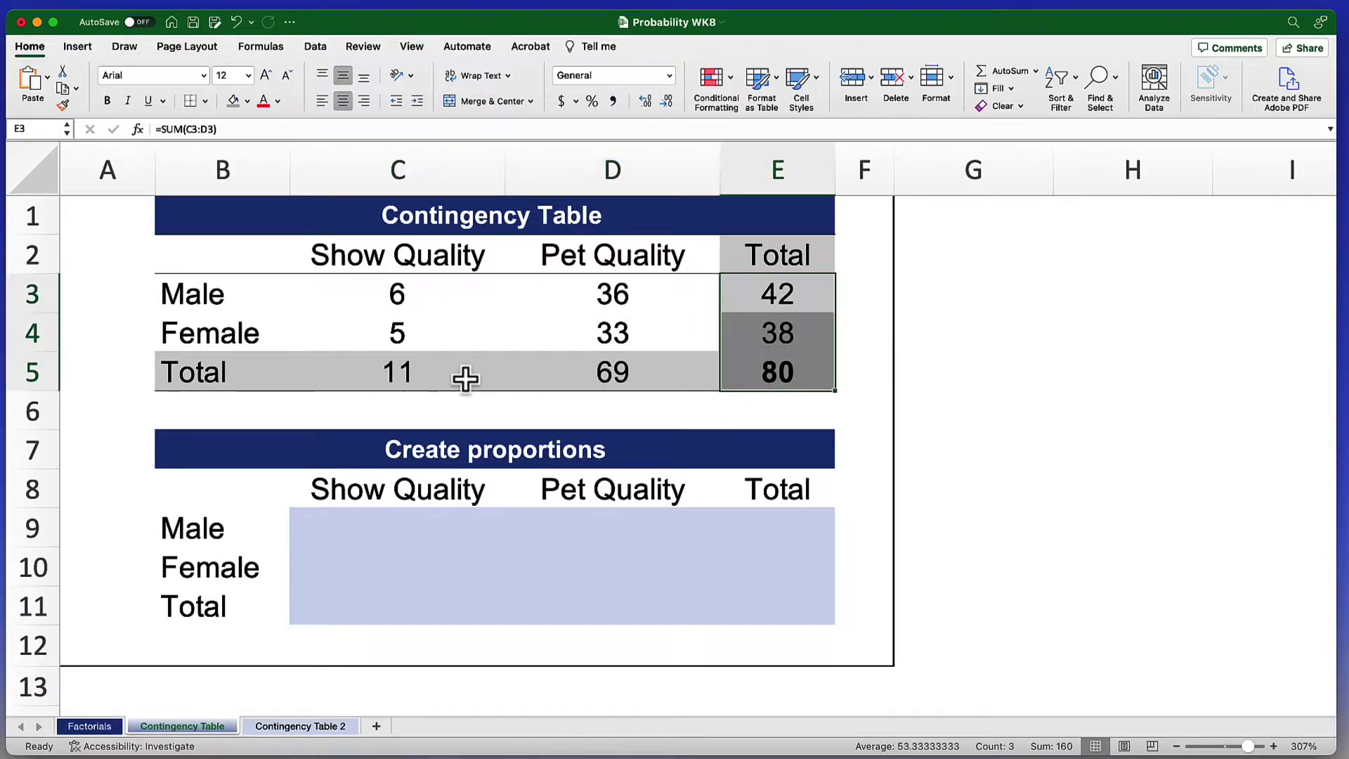
click(398, 370)
drag(398, 370, 763, 381)
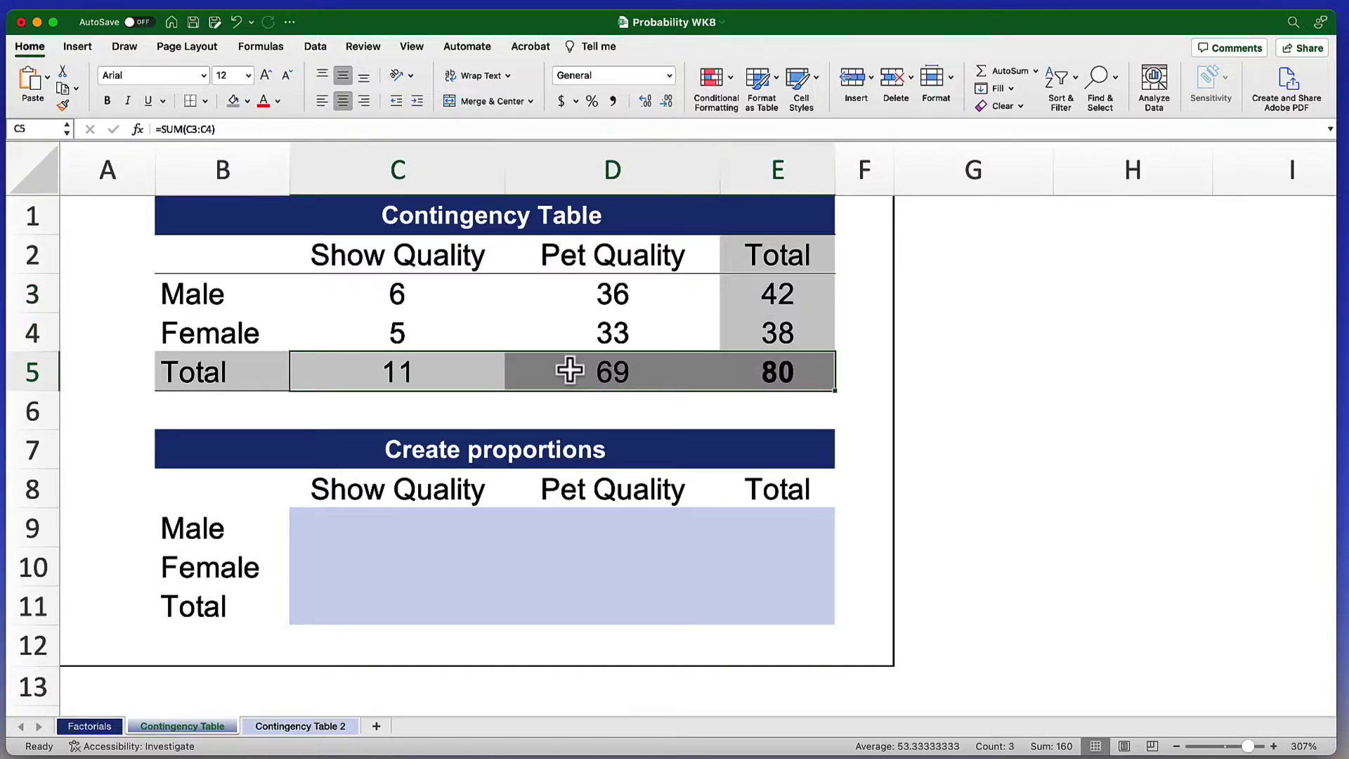
Compare the individual Male and Female counts in C3:D4 with the row totals in E3 and E4
drag(548, 298, 418, 299)
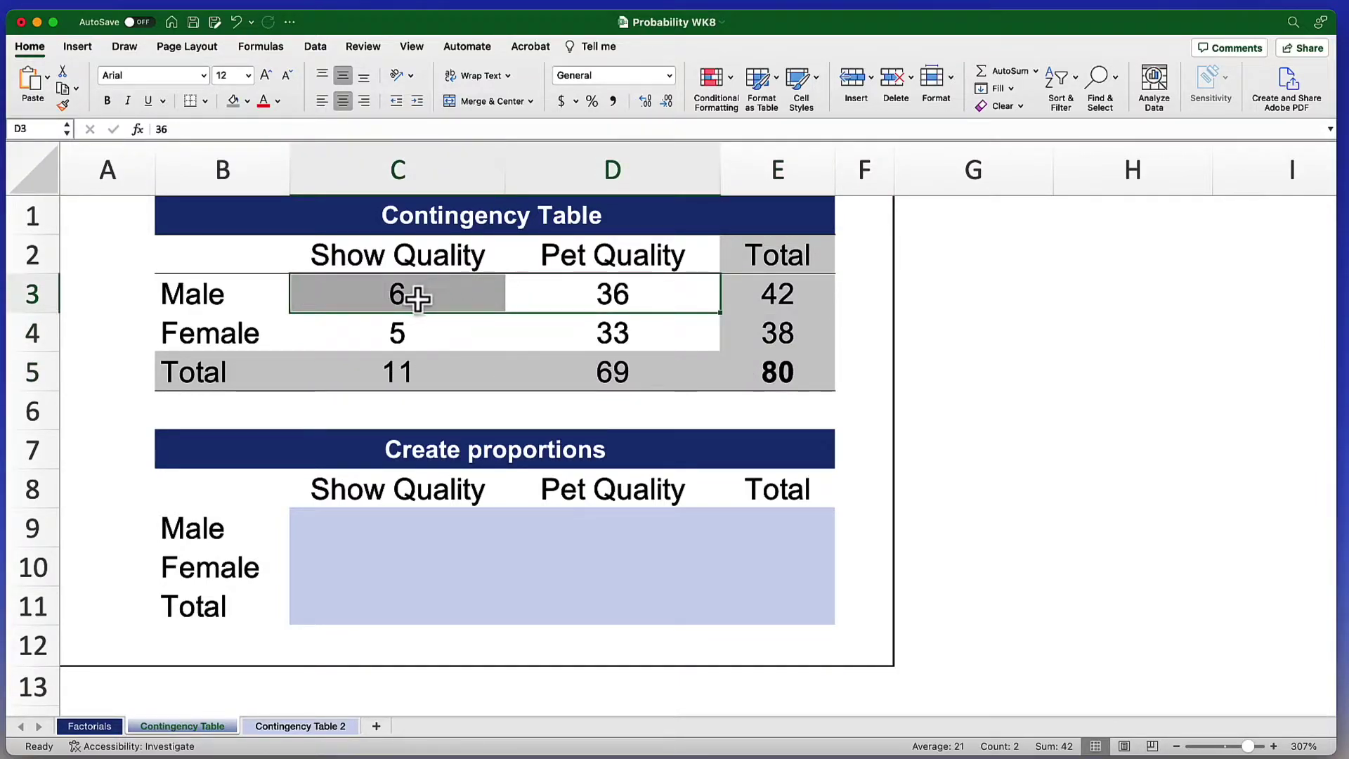
click(373, 295)
click(610, 294)
click(606, 342)
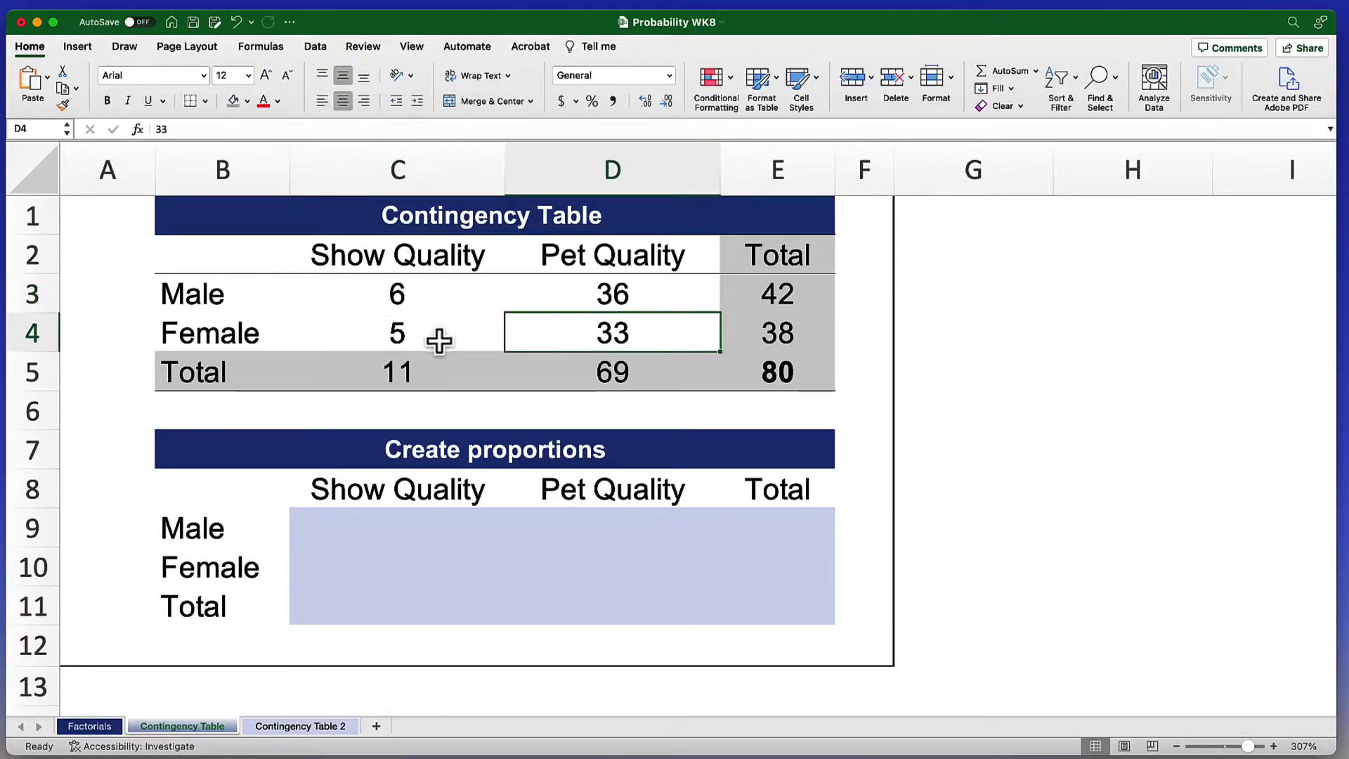
click(443, 345)
click(434, 304)
click(787, 293)
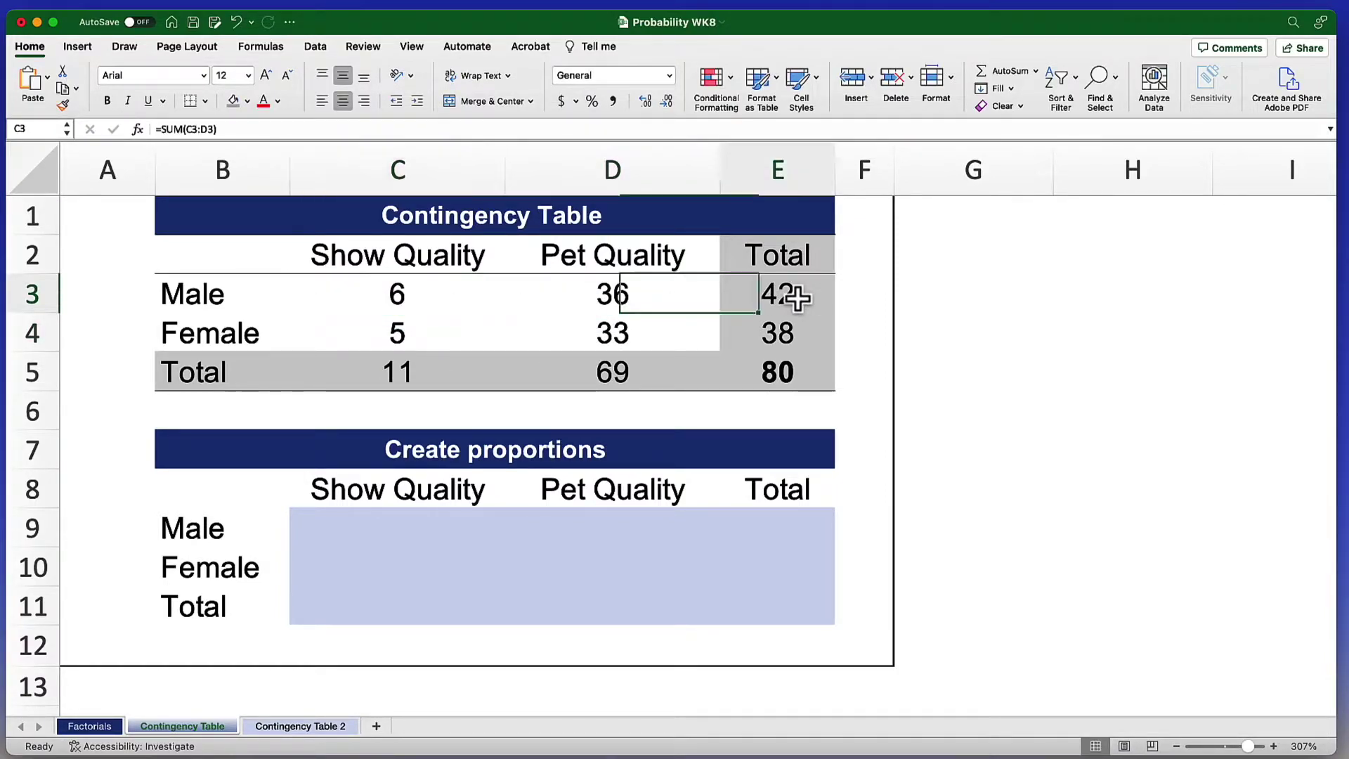
click(800, 336)
click(807, 297)
click(807, 336)
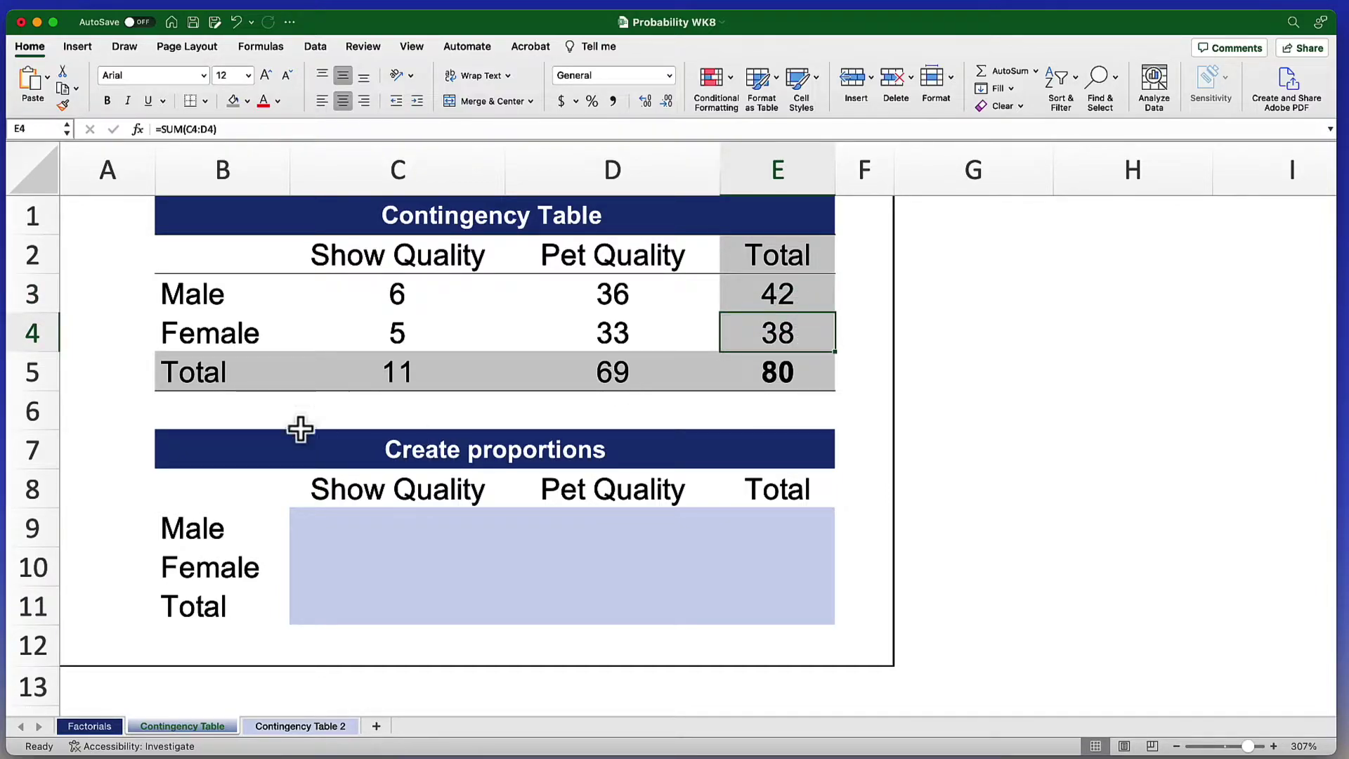
Compare the layout of the empty proportions table with the contingency table above it
drag(180, 452, 523, 617)
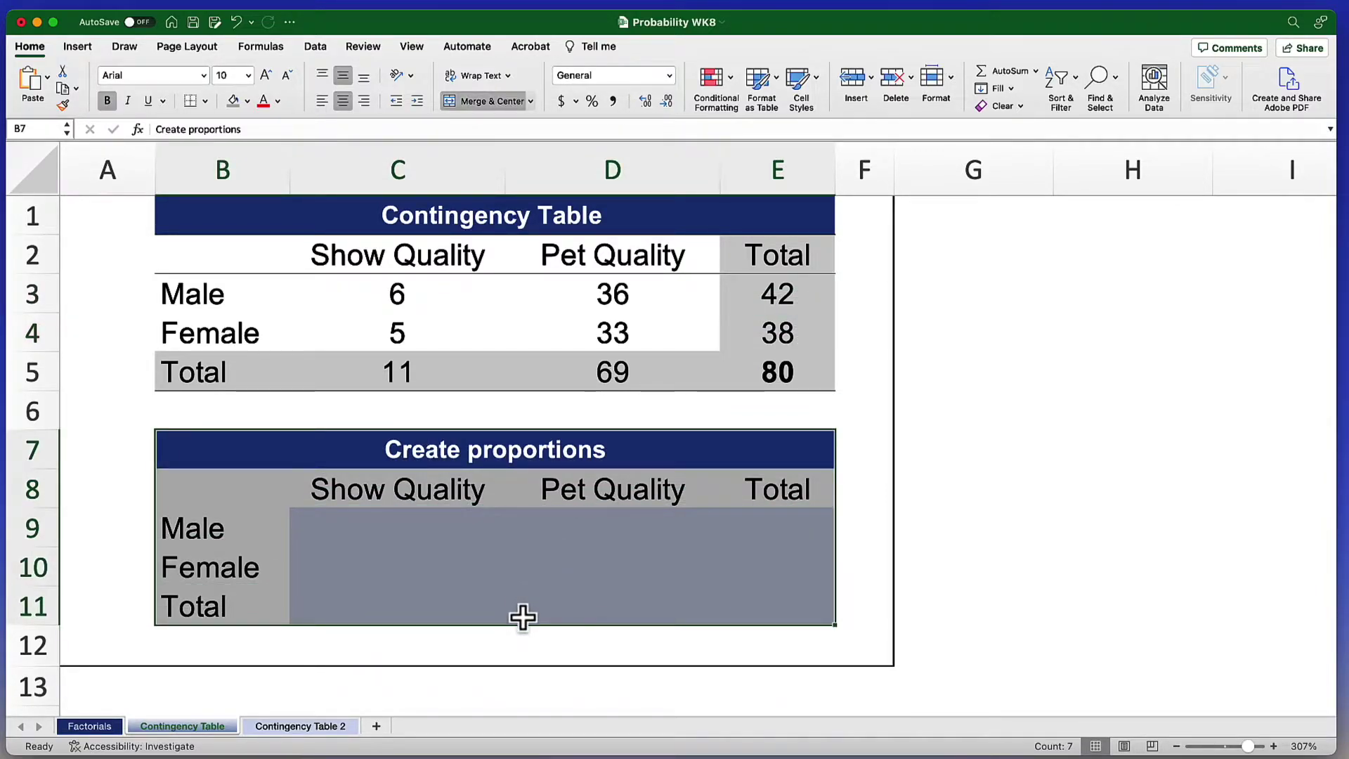
click(532, 226)
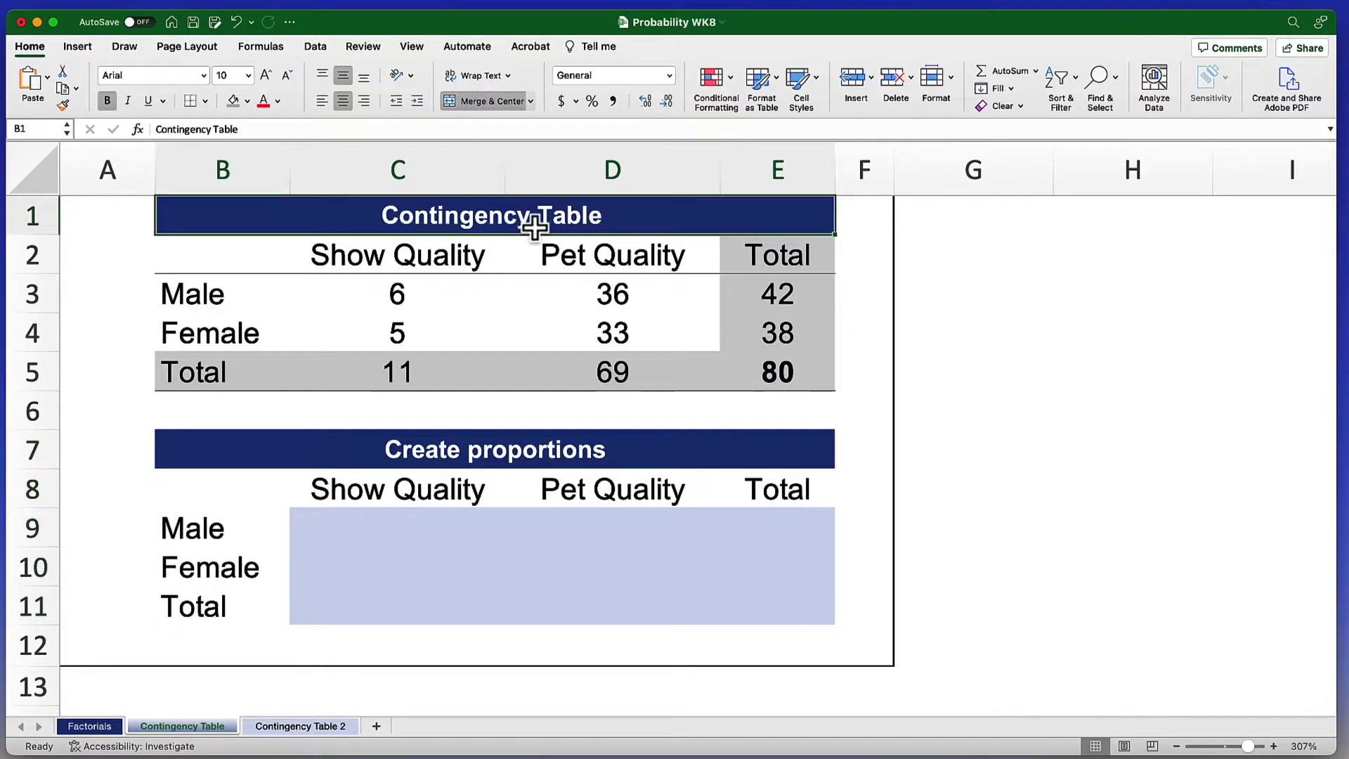
click(524, 452)
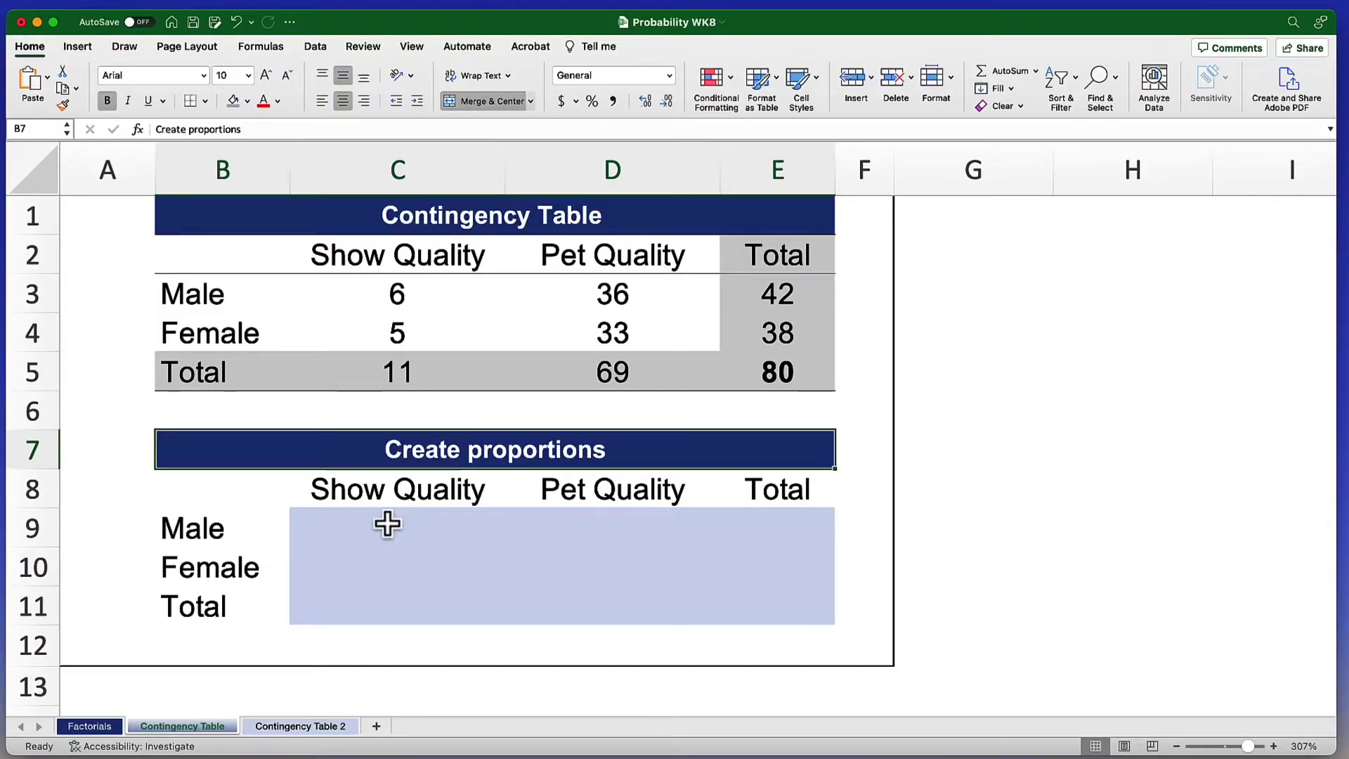
Calculate the Male Show Quality proportion in C9 with the formula =C3/$E$5, keeping the grand total as an absolute reference
click(388, 524)
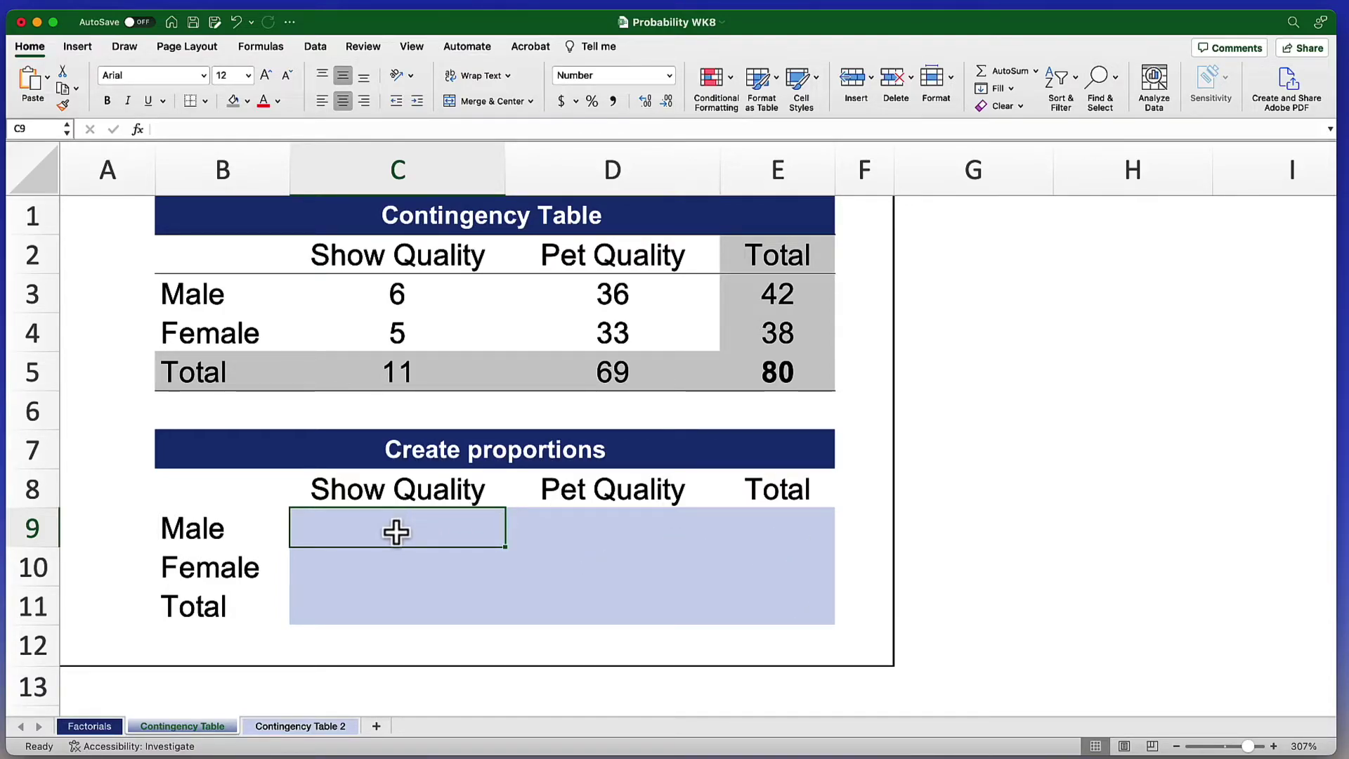
click(401, 296)
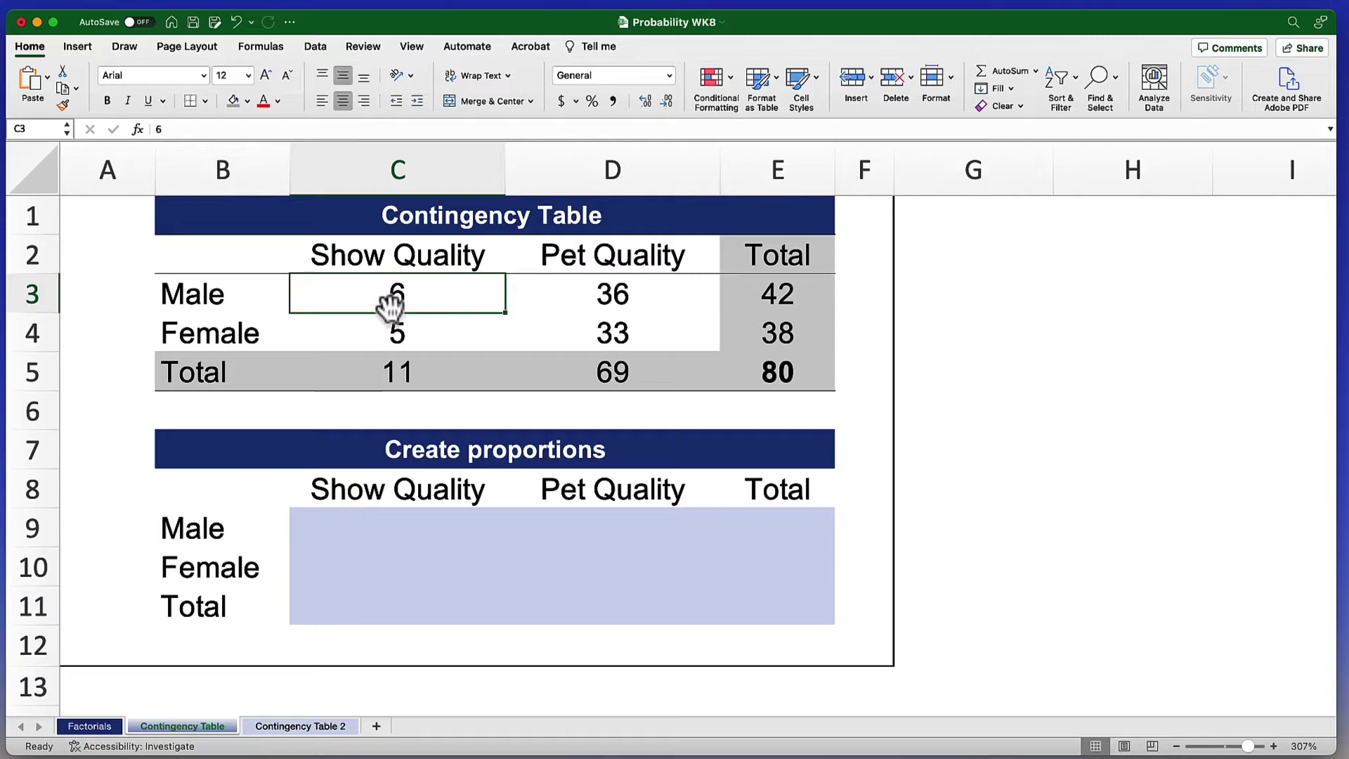
click(407, 527)
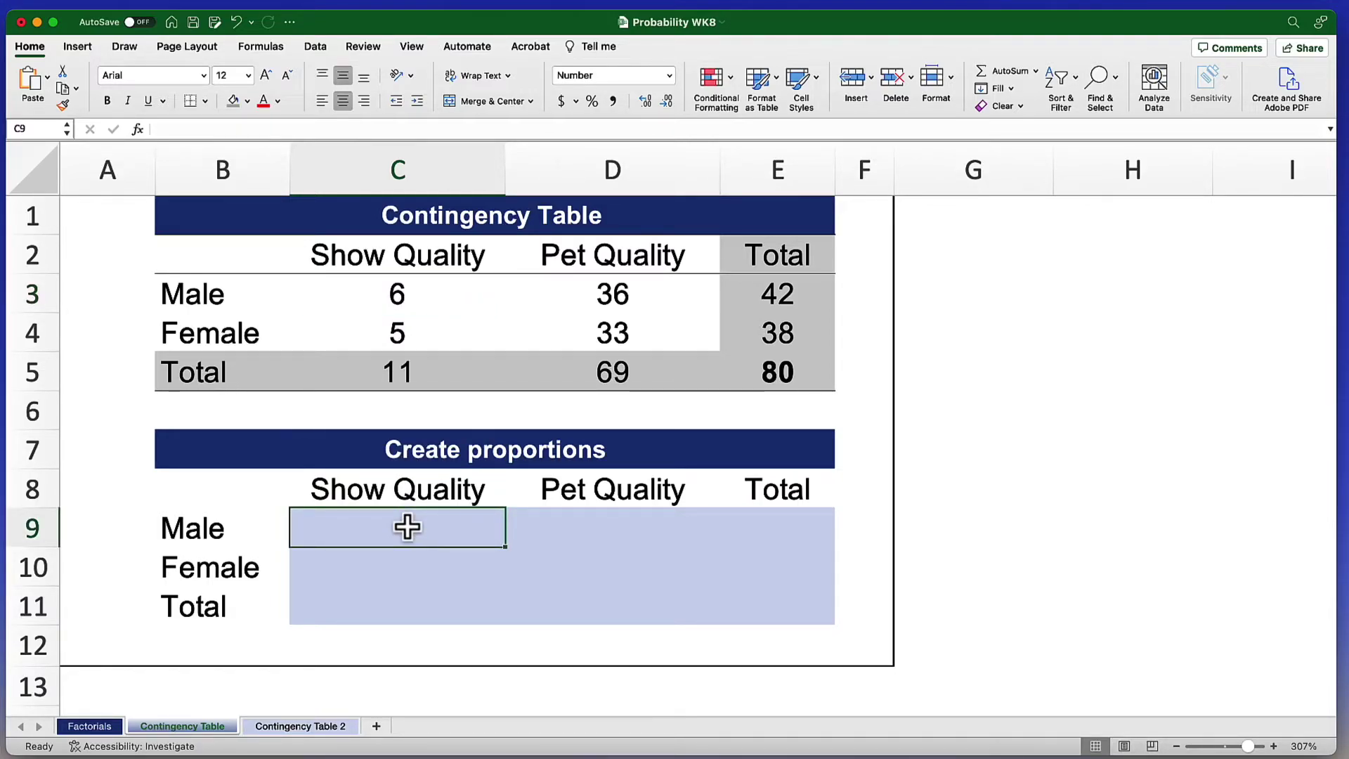
text(=)
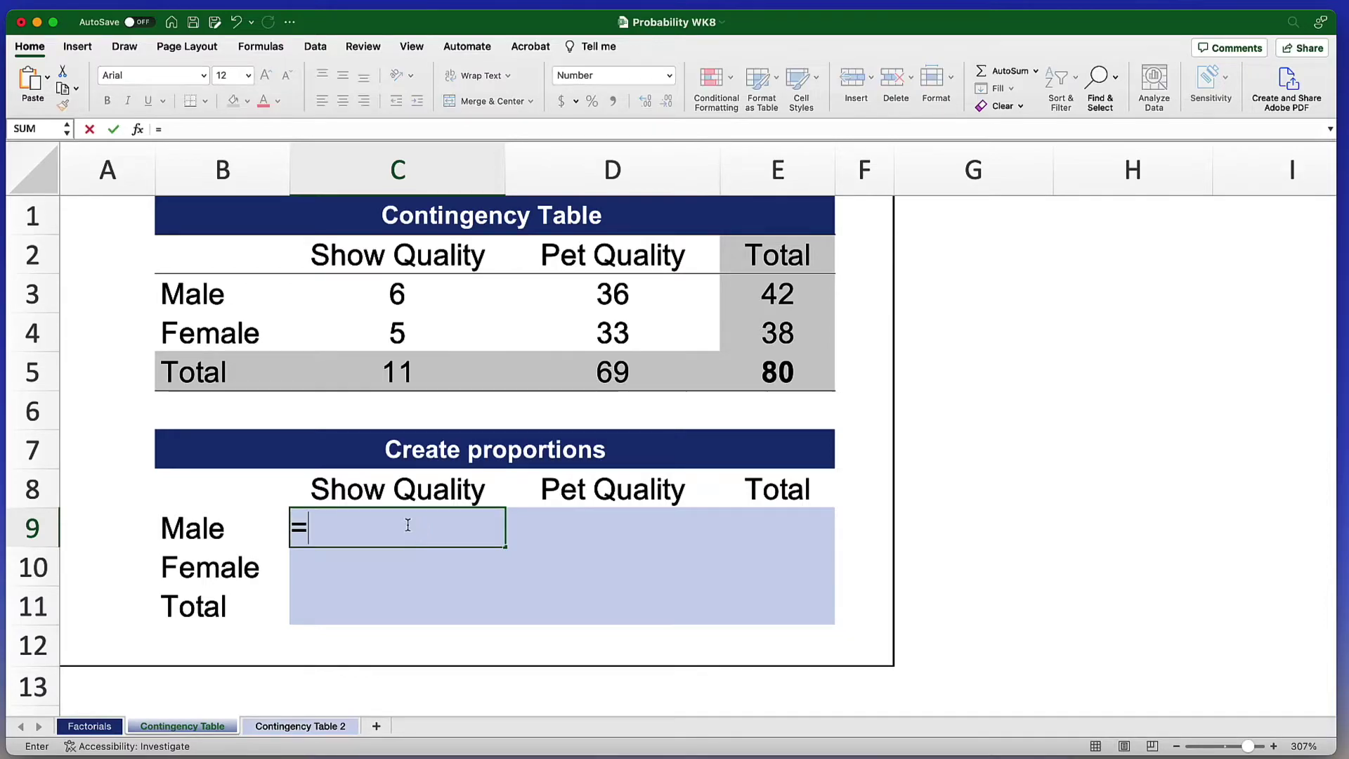
click(401, 300)
text(/)
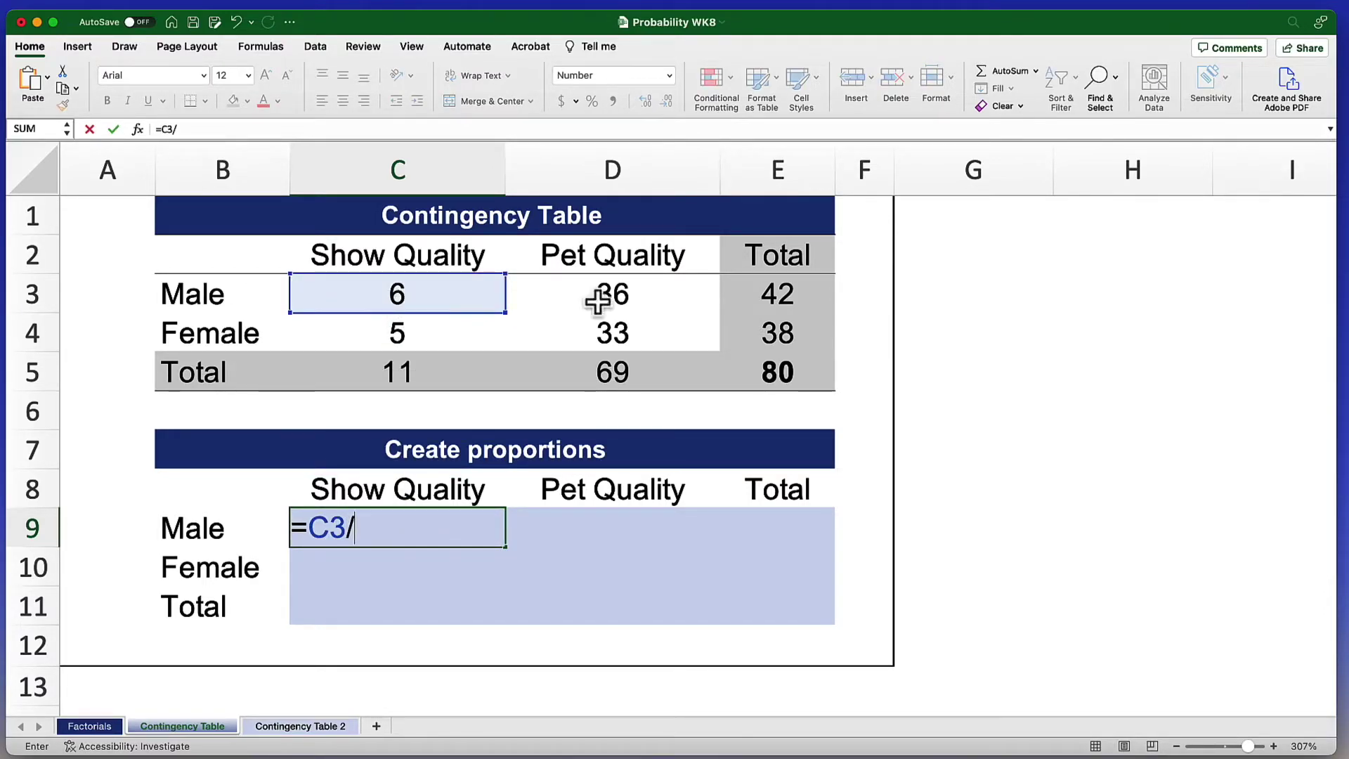
click(788, 372)
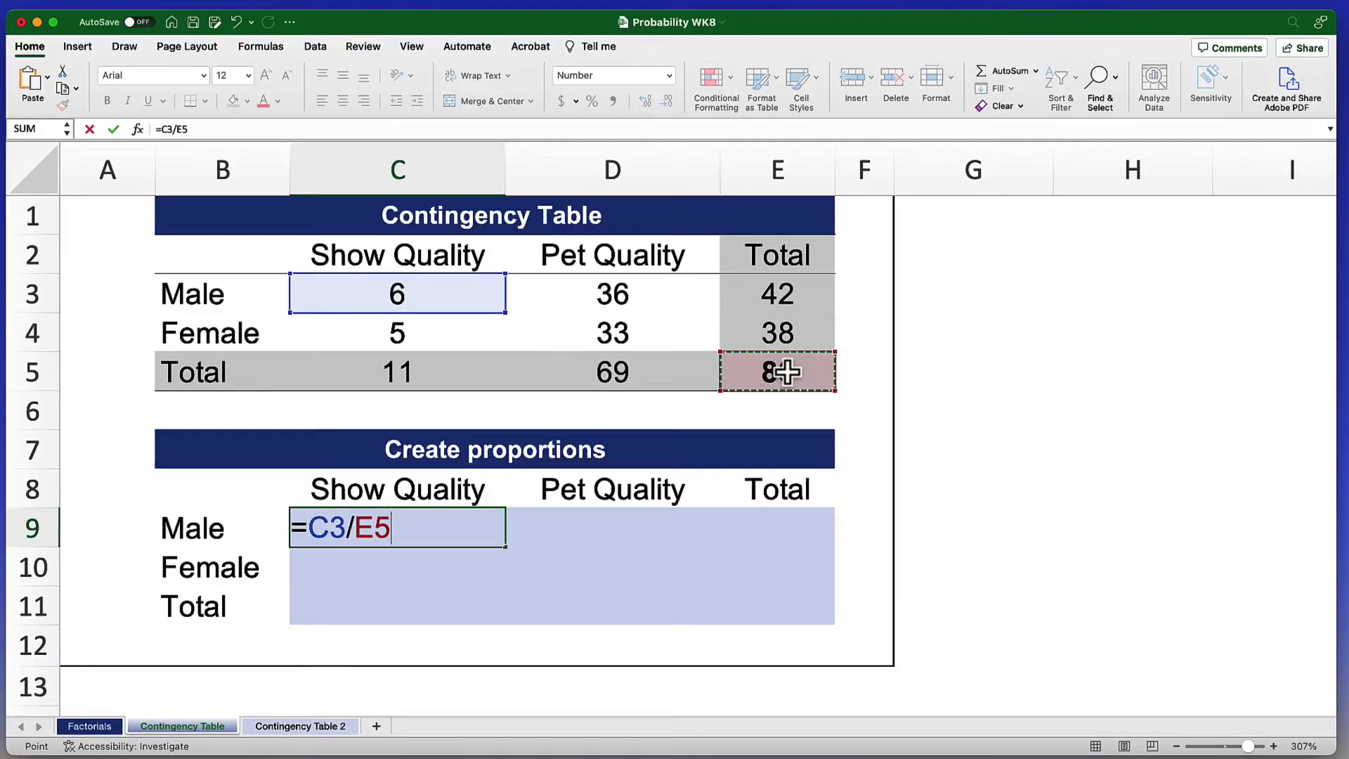
key(super+t)
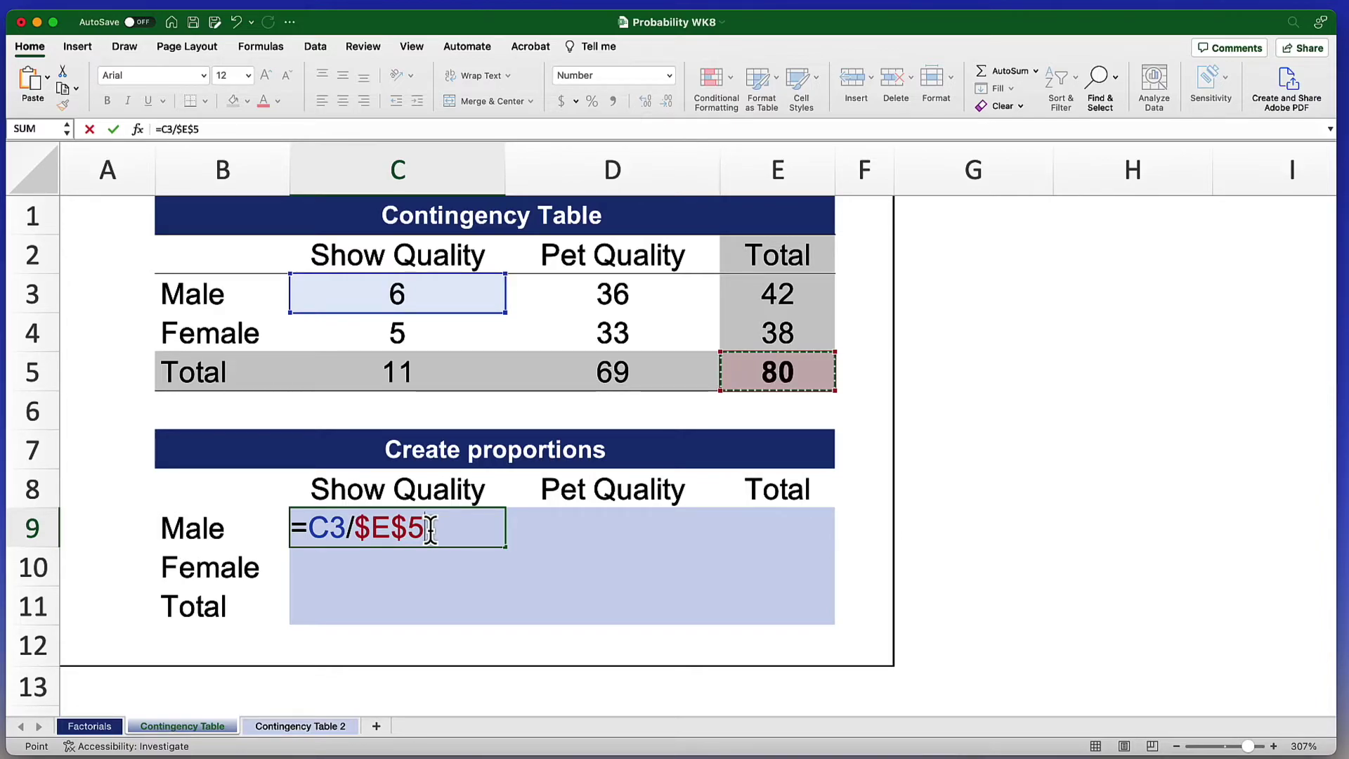
key(Return)
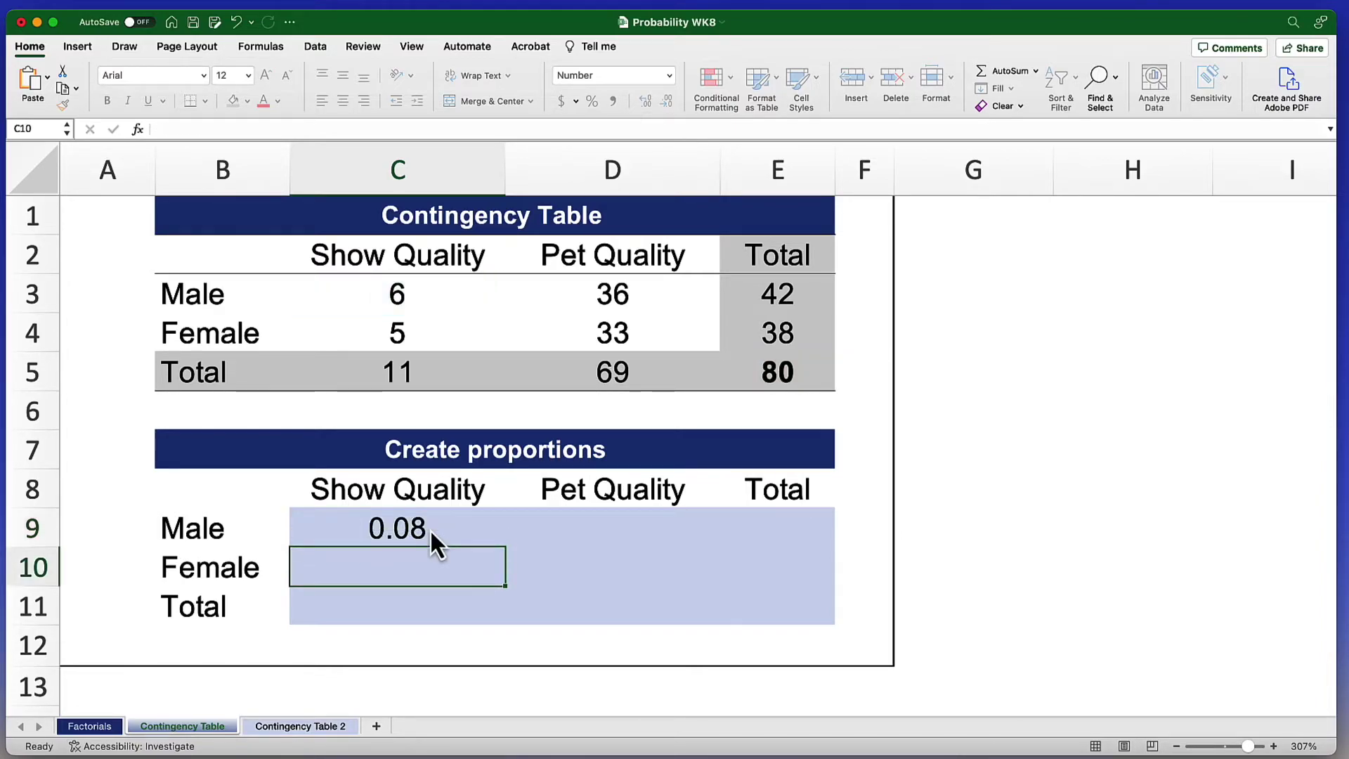
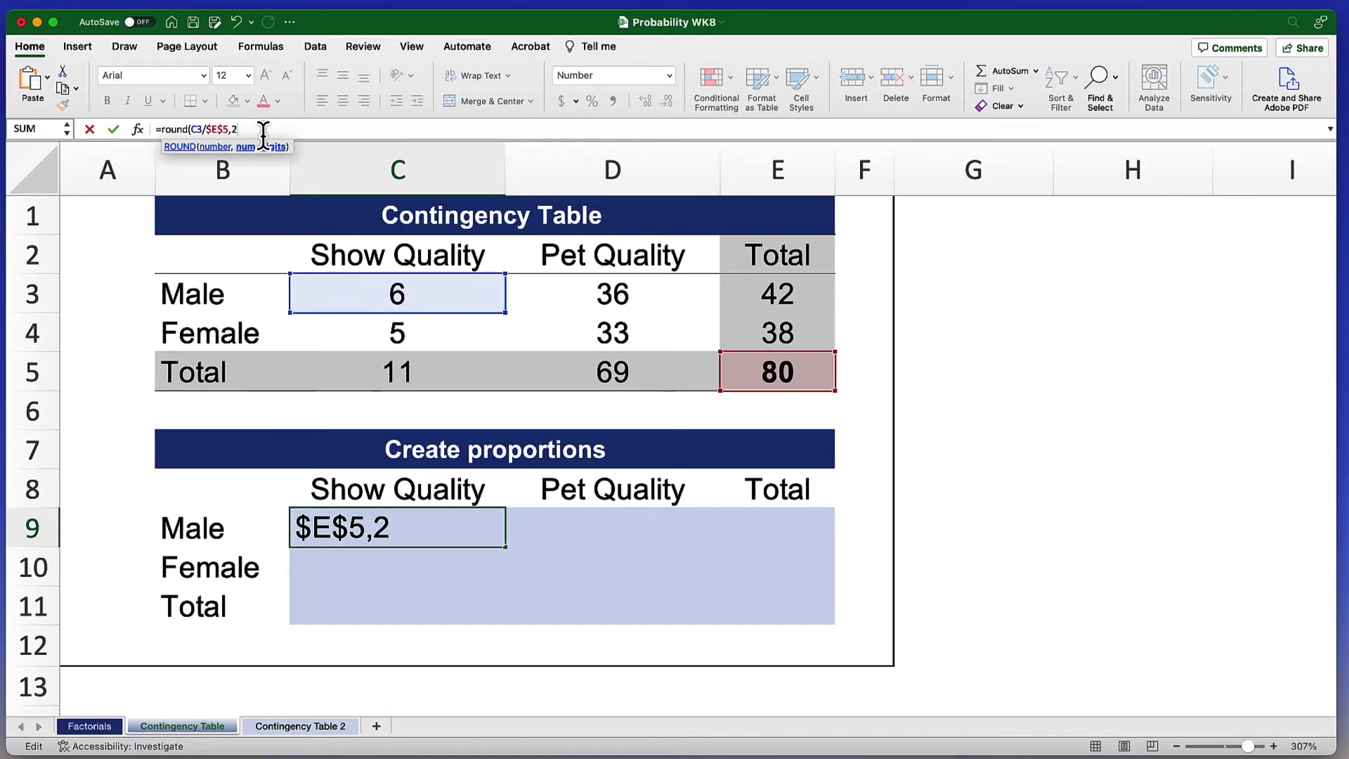
Round the C9 proportion to two decimals with =ROUND(C3/$E$5,2) and fill the formula across to column E and down to row 11
text())
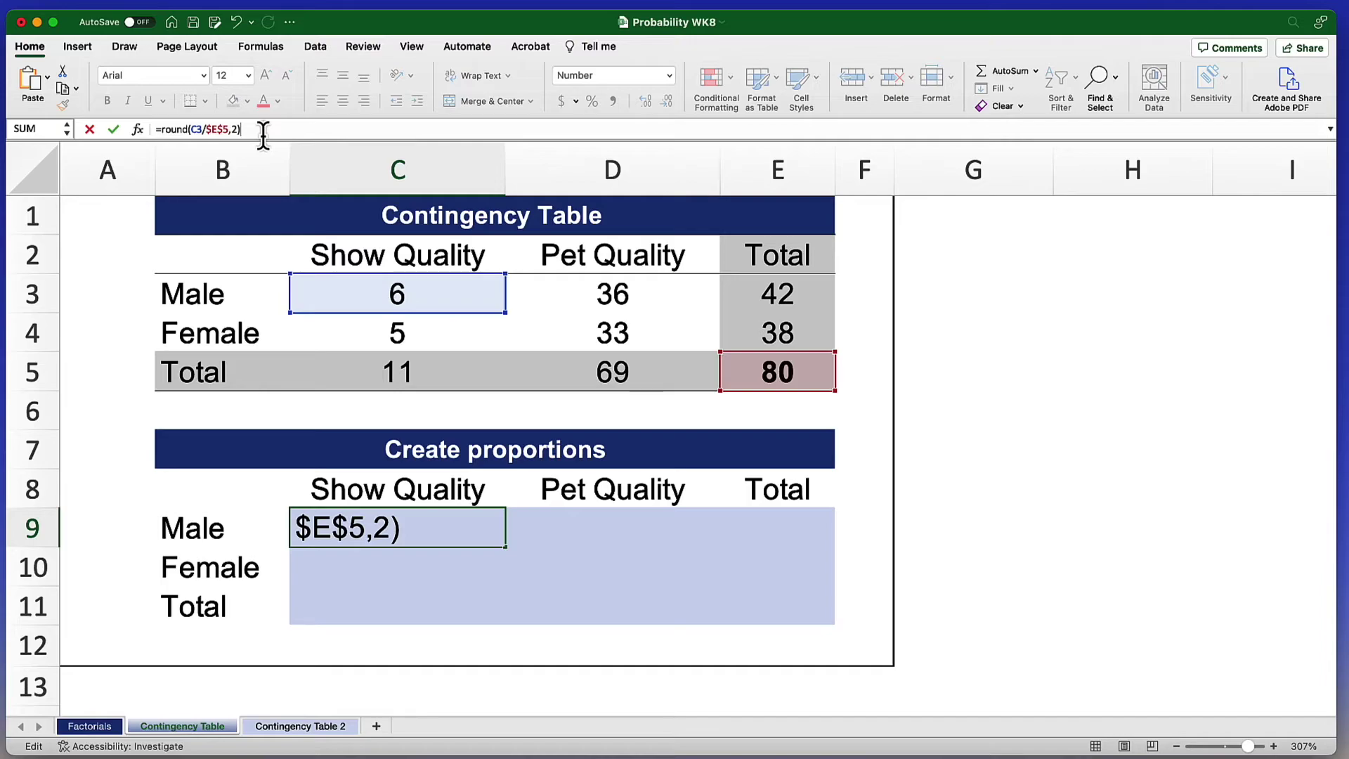
key(Return)
click(441, 536)
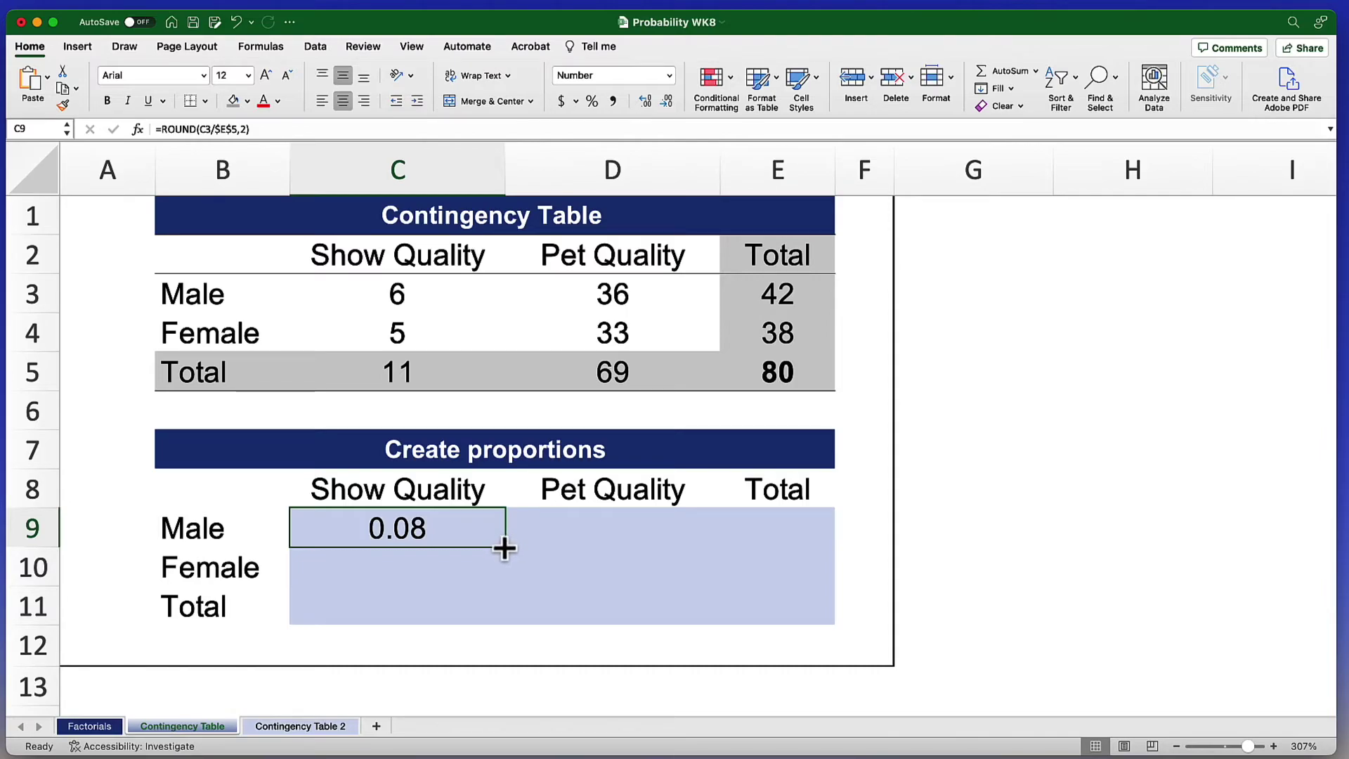
drag(505, 549, 795, 599)
drag(836, 547, 828, 616)
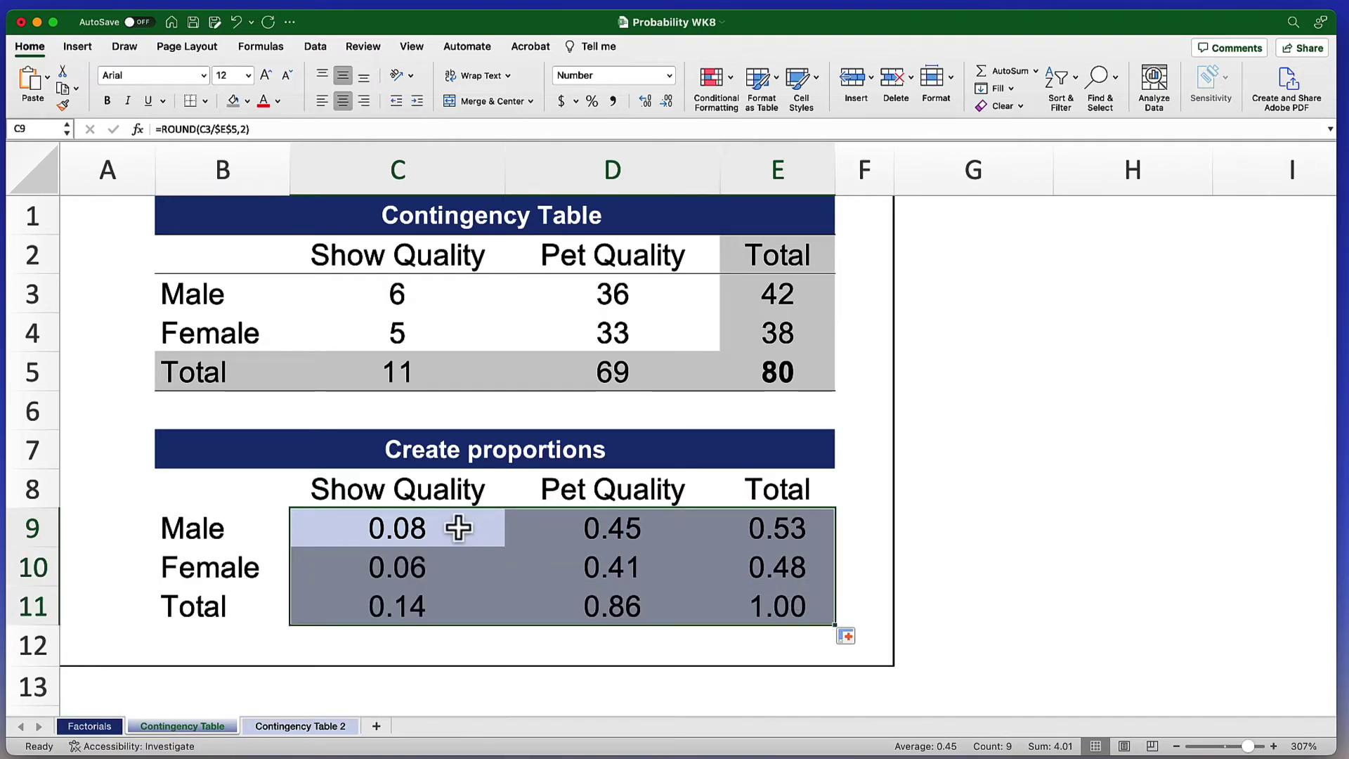
Check the filled proportions and their formulas in C9:E11 against the counts and totals in the contingency table
click(429, 532)
click(613, 533)
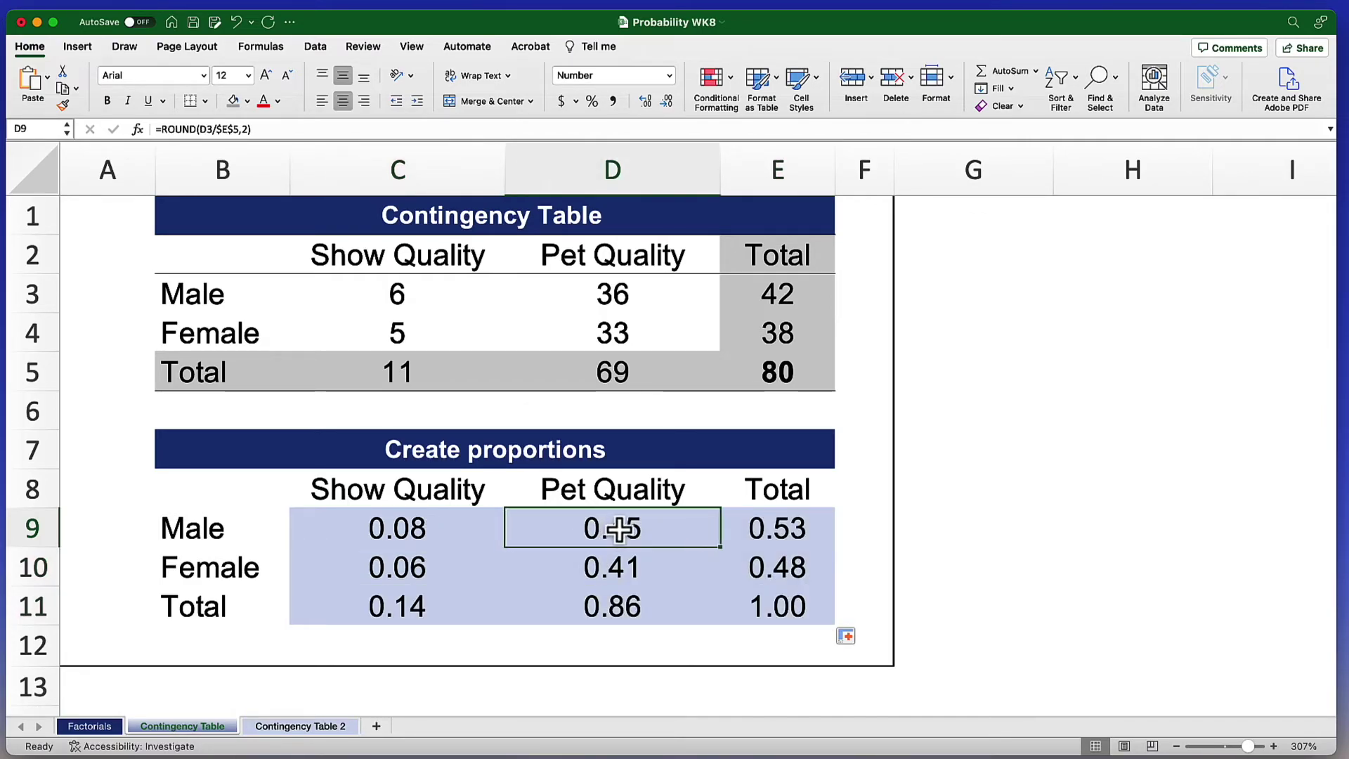
click(617, 569)
click(620, 603)
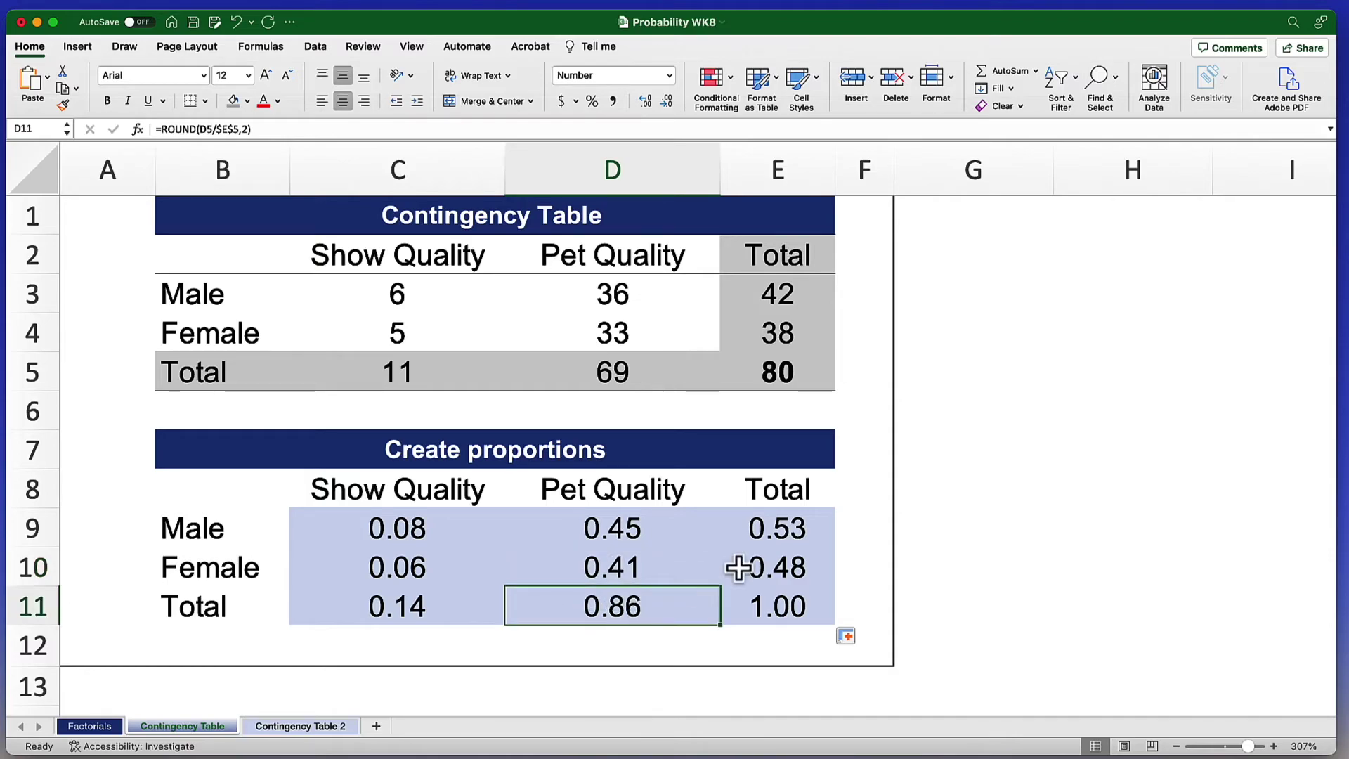
click(781, 529)
drag(371, 255, 759, 400)
click(418, 541)
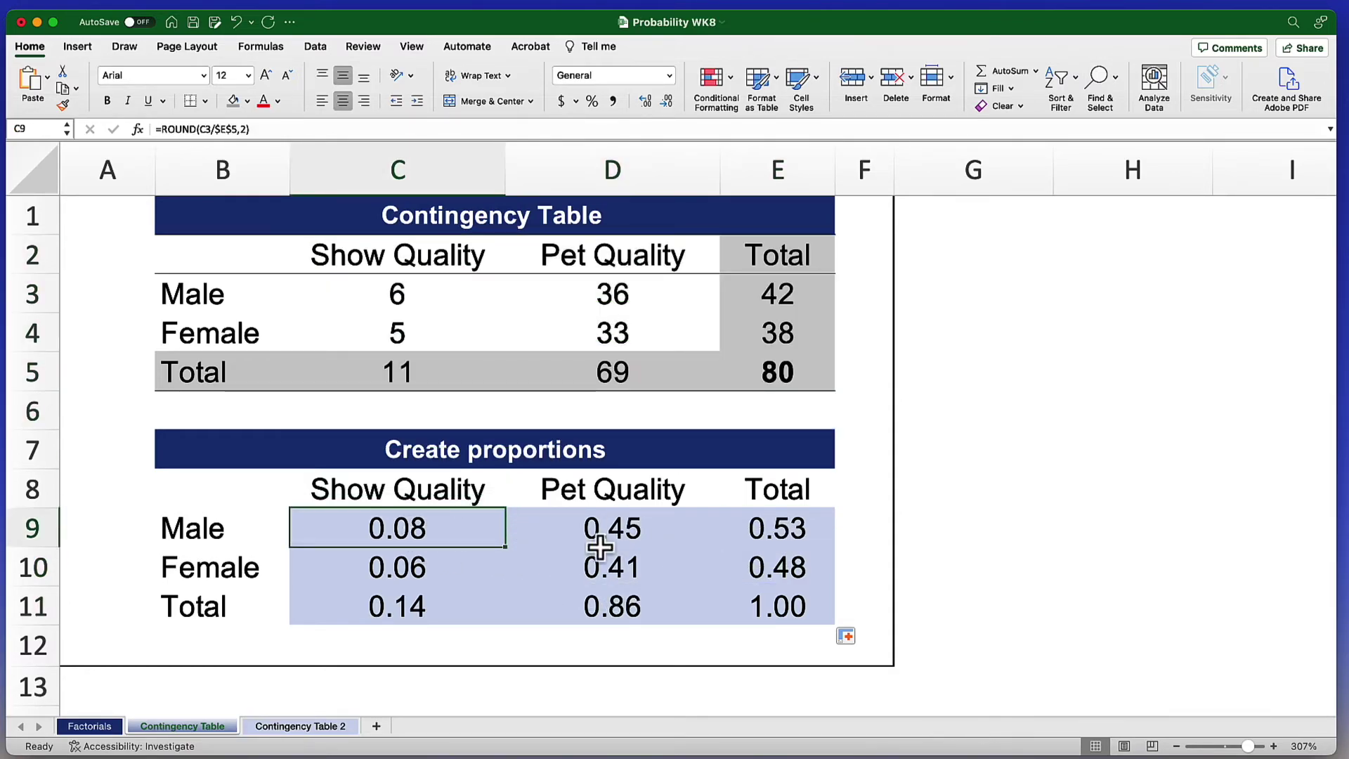
click(791, 608)
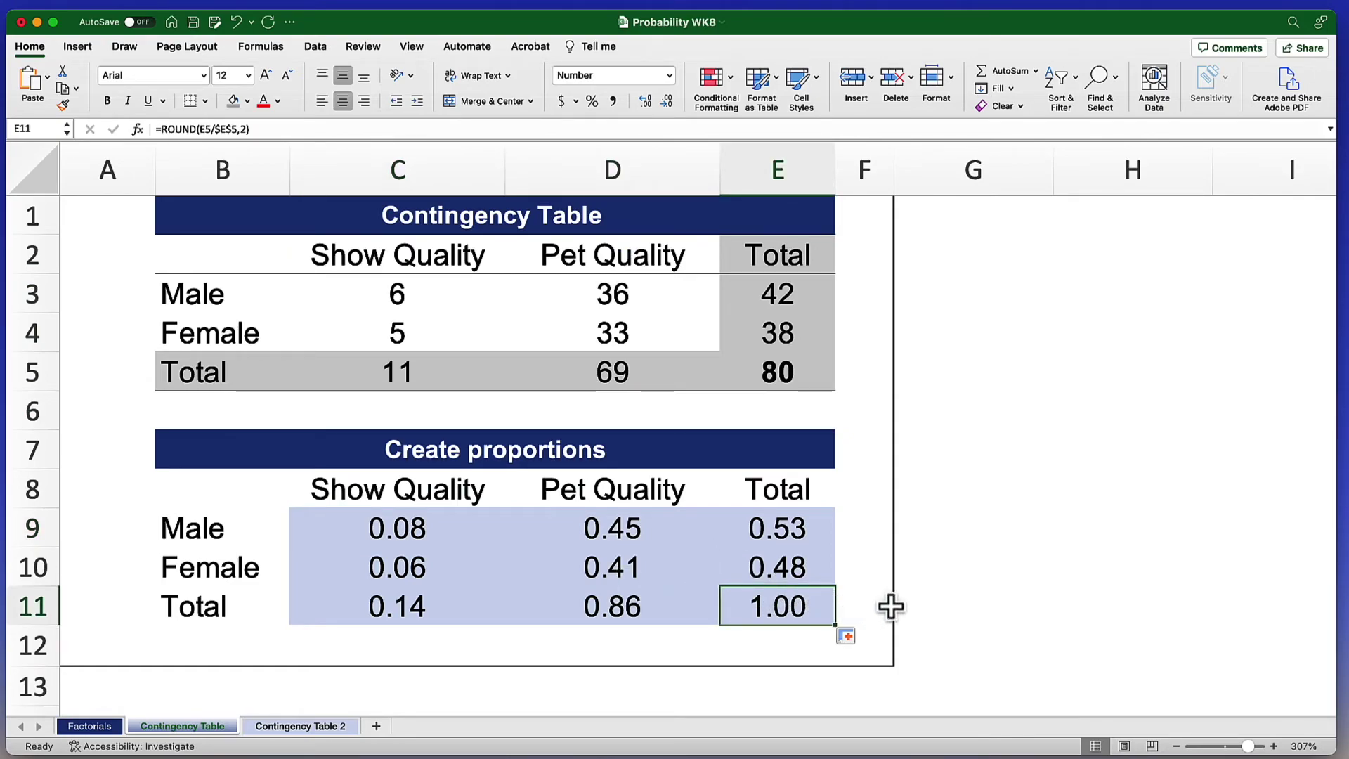
click(876, 609)
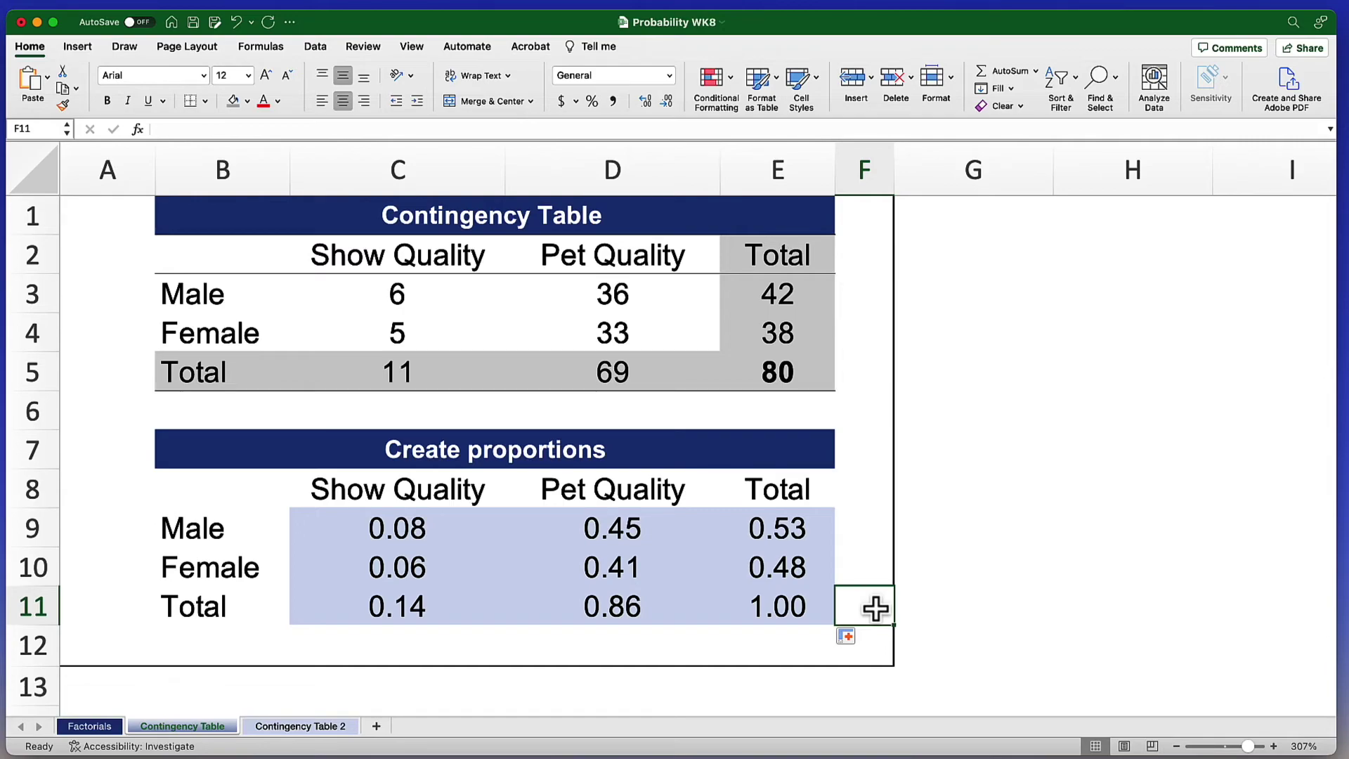